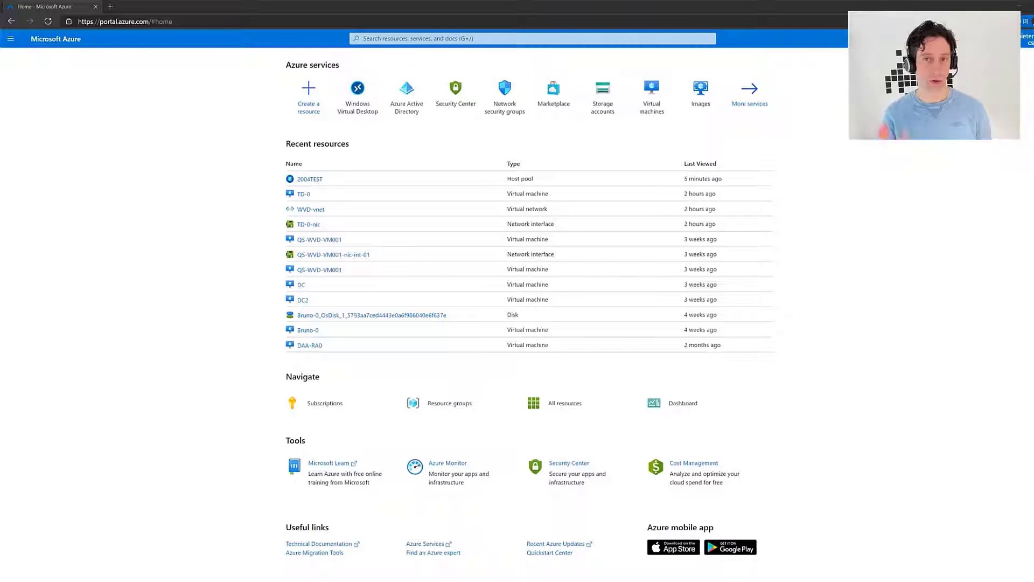
Load securitycenter.microsoft.com/dashboard in a new tab and expand the navigation pane to show section names
click(110, 10)
text(https://securitycenter.microsoft.com/dashboard)
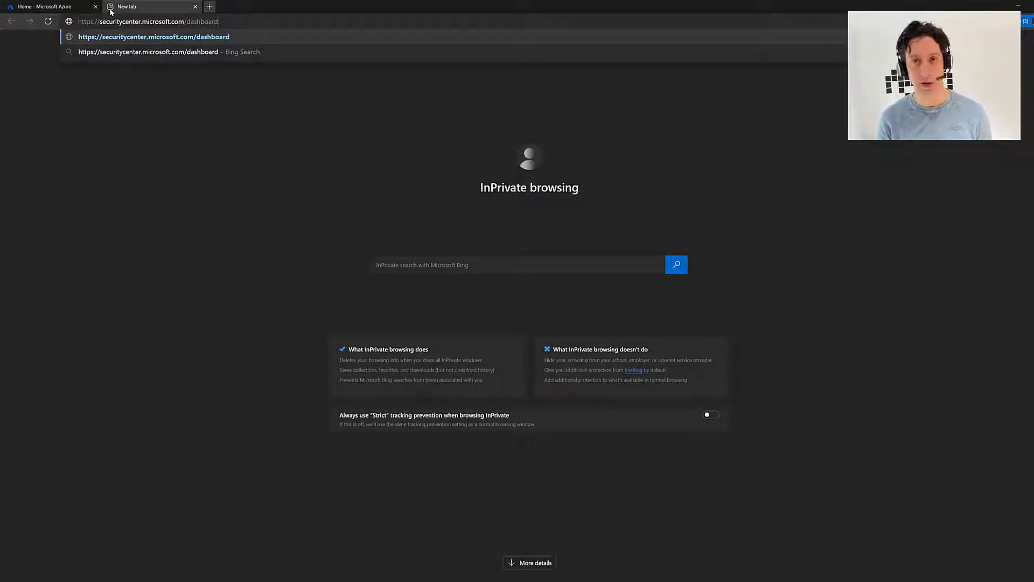
key(Return)
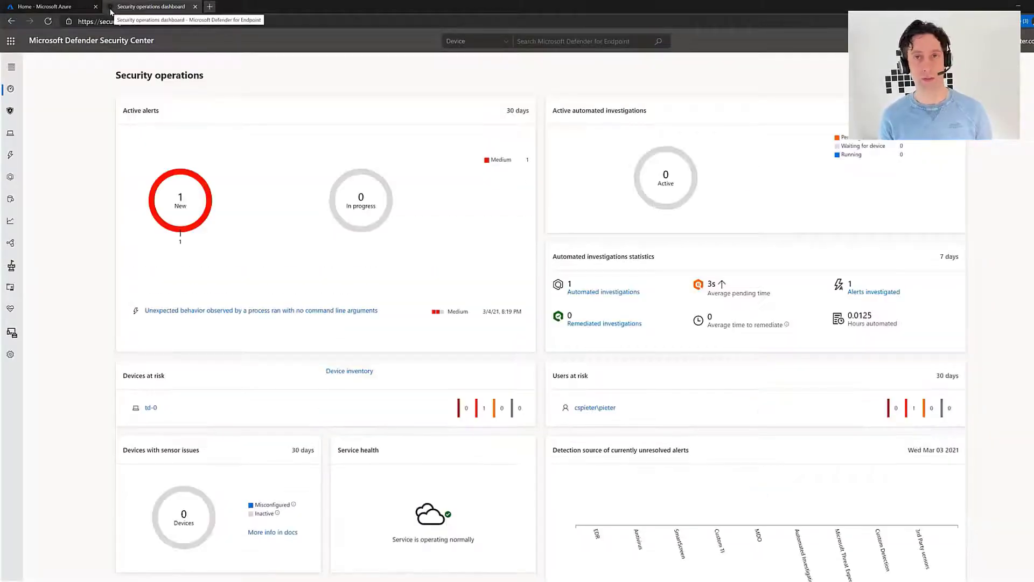
click(7, 67)
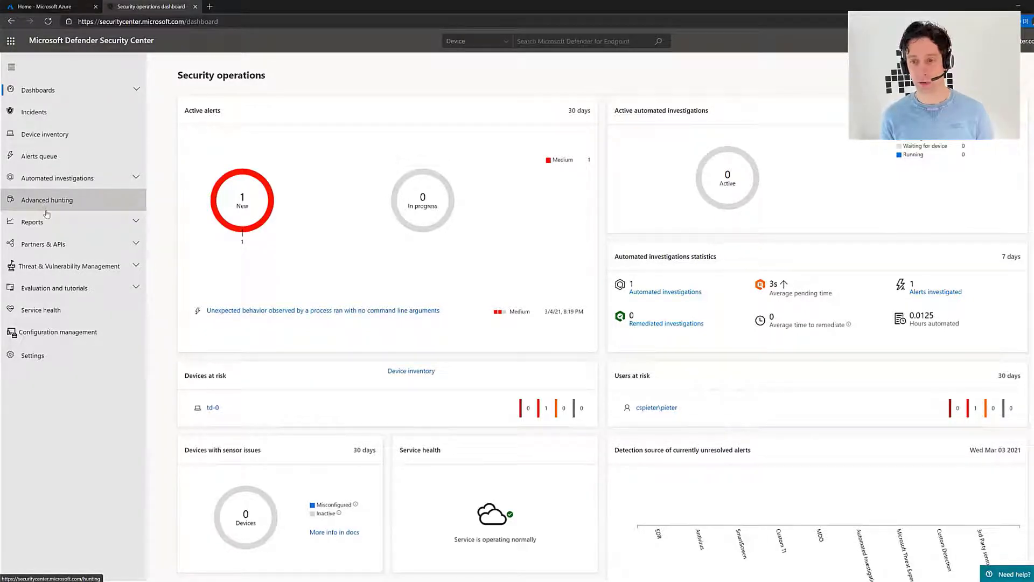
Review Device inventory and the unexpected process behavior alert, then open the Automated investigations list
click(75, 138)
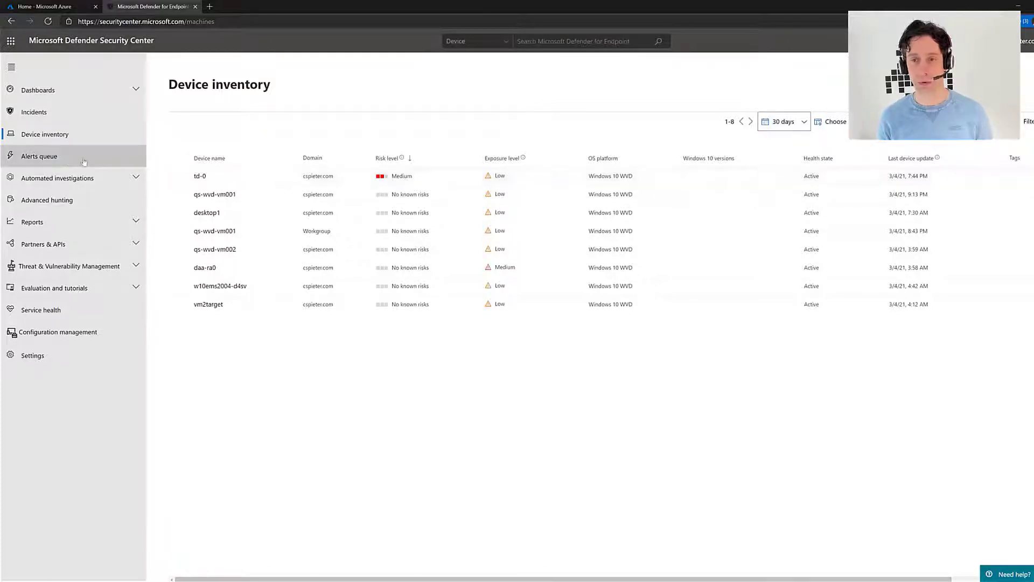
click(54, 161)
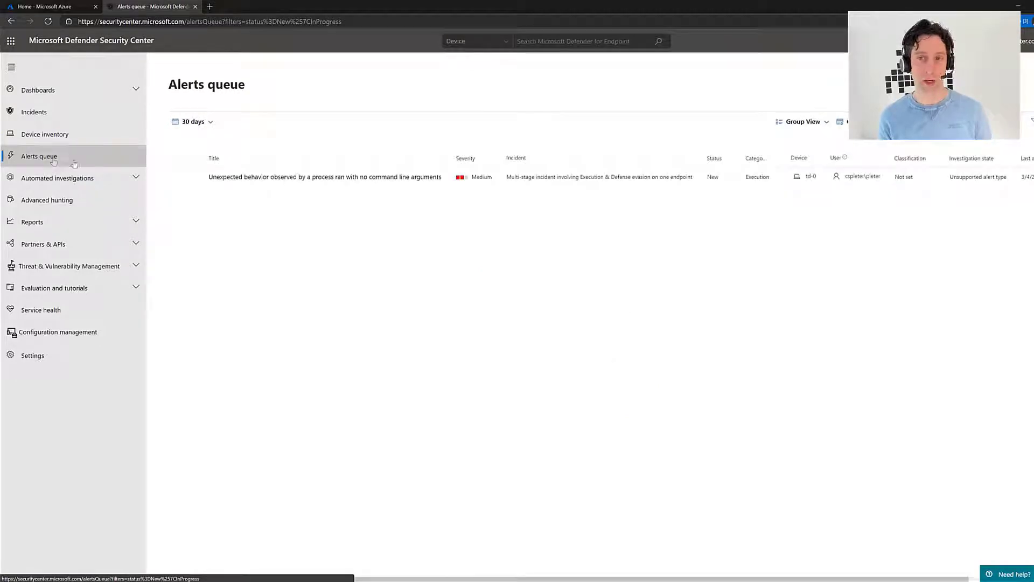
click(380, 178)
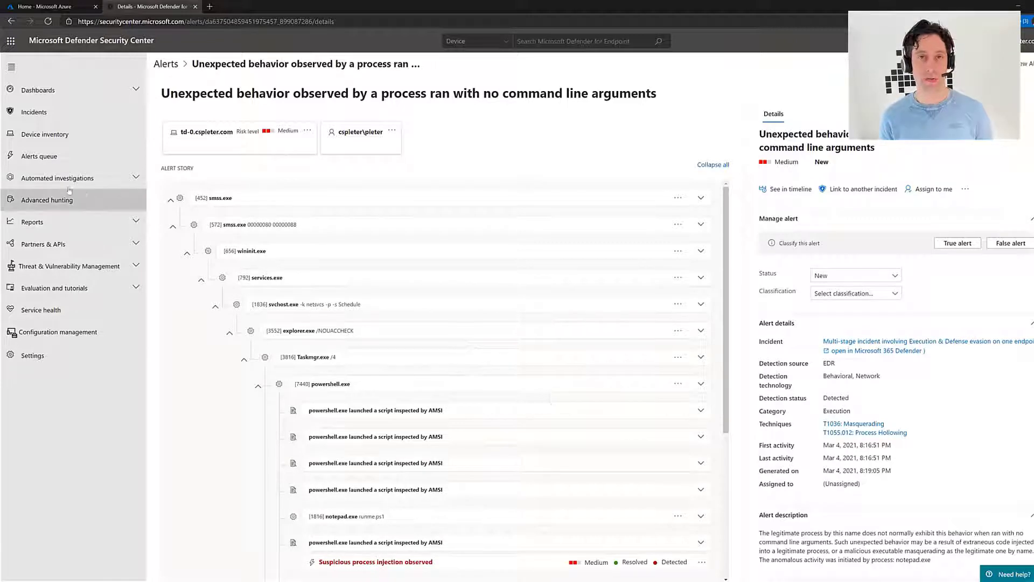
click(46, 181)
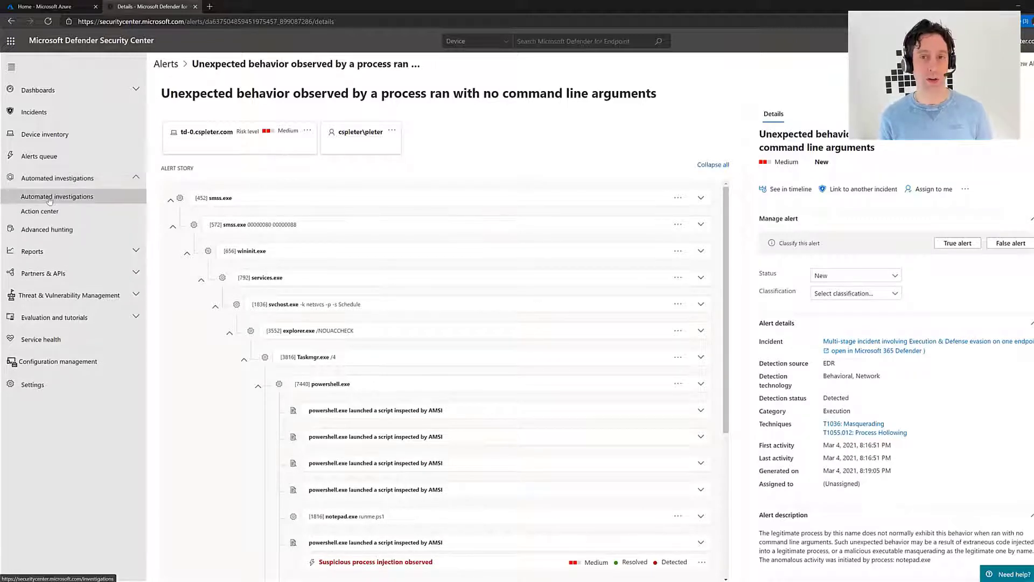
click(49, 199)
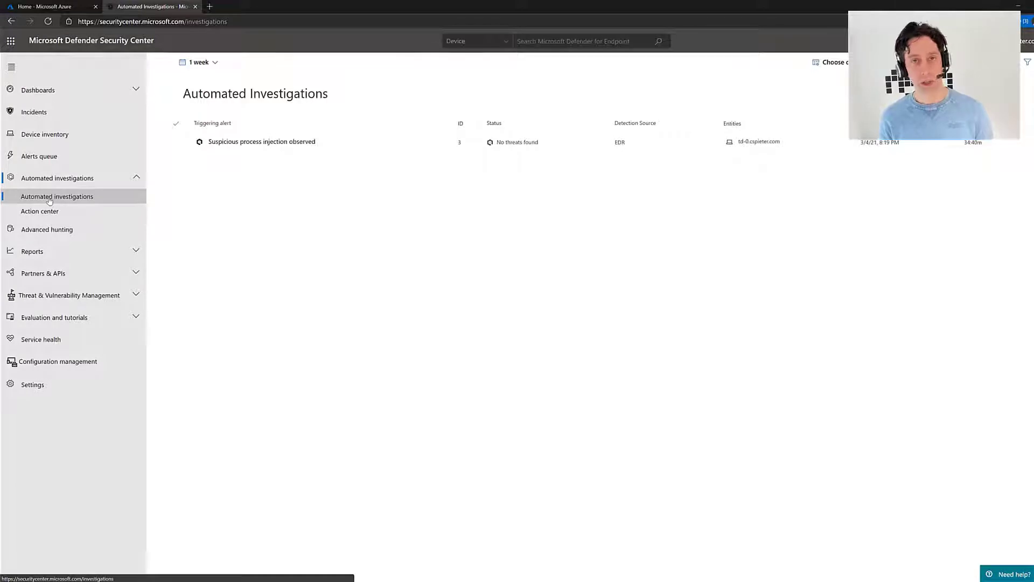
Open the 'Suspicious process injection observed' investigation to review its details
click(271, 141)
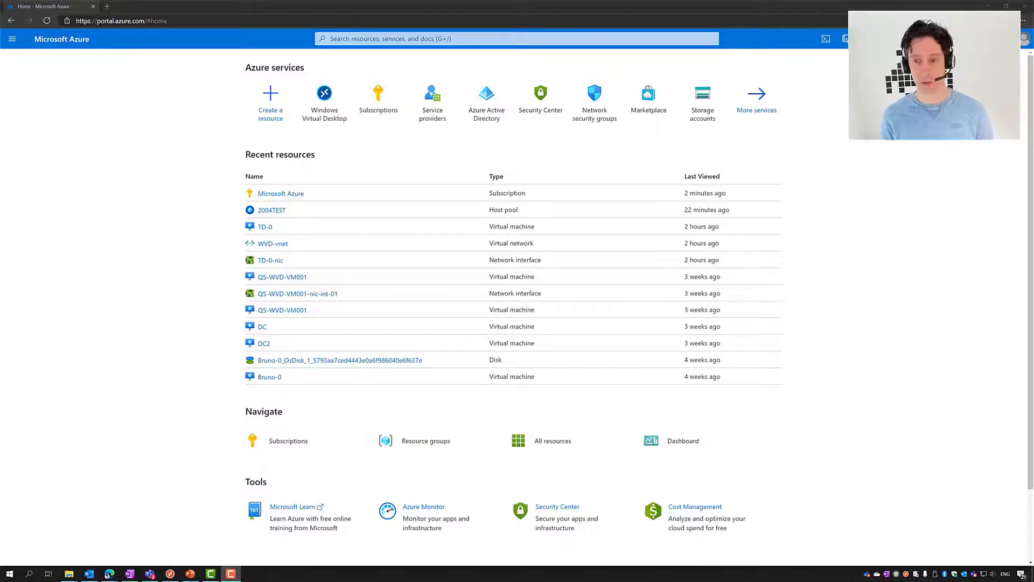
Search for subscriptions and open the Microsoft Azure subscription
click(354, 39)
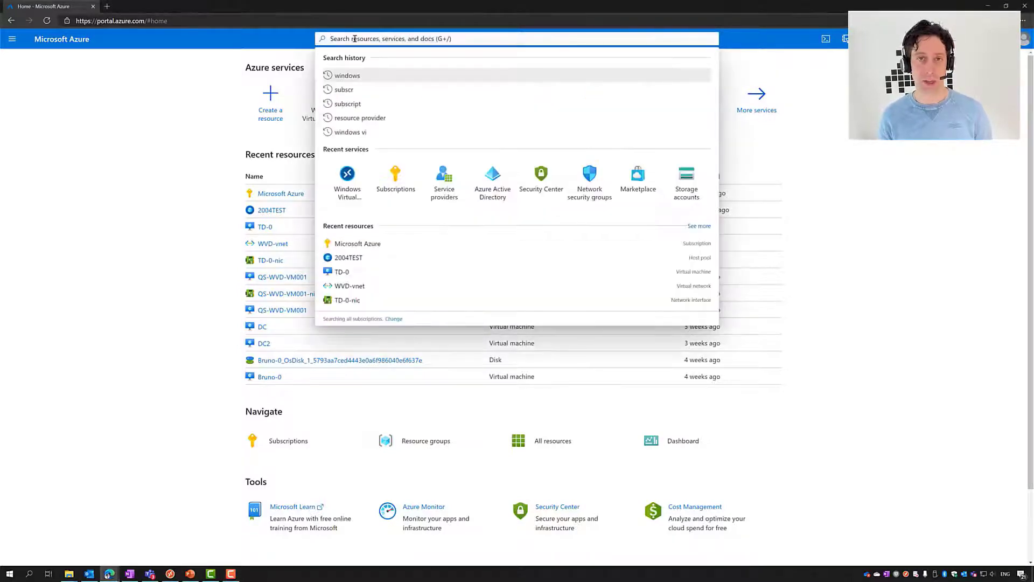
text(subscri)
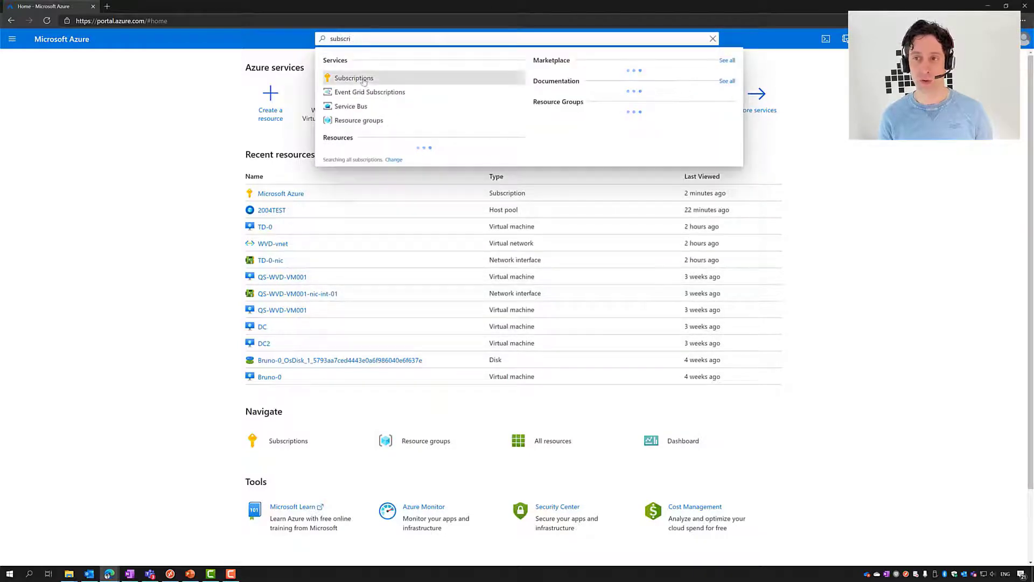
click(363, 80)
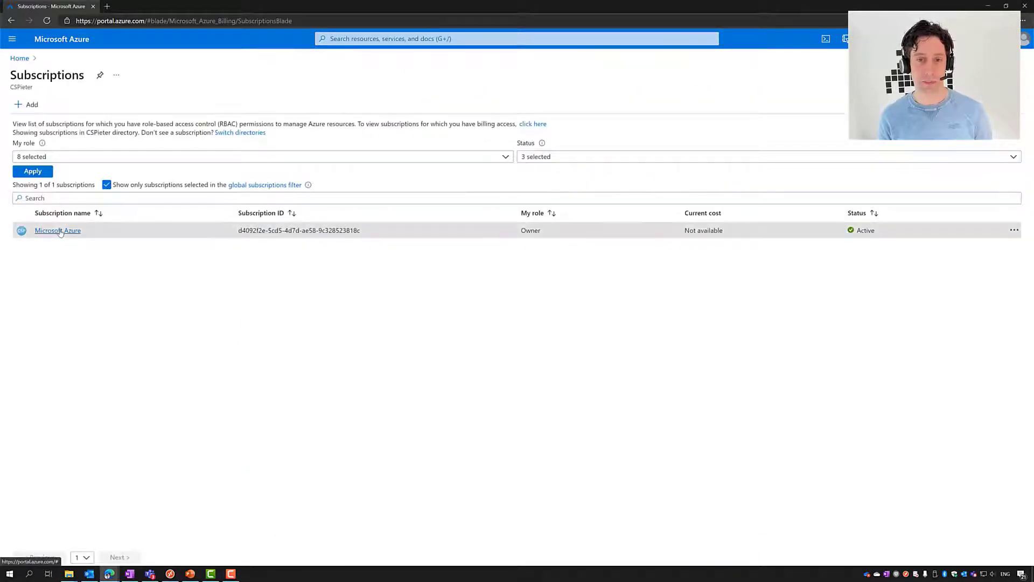
click(58, 231)
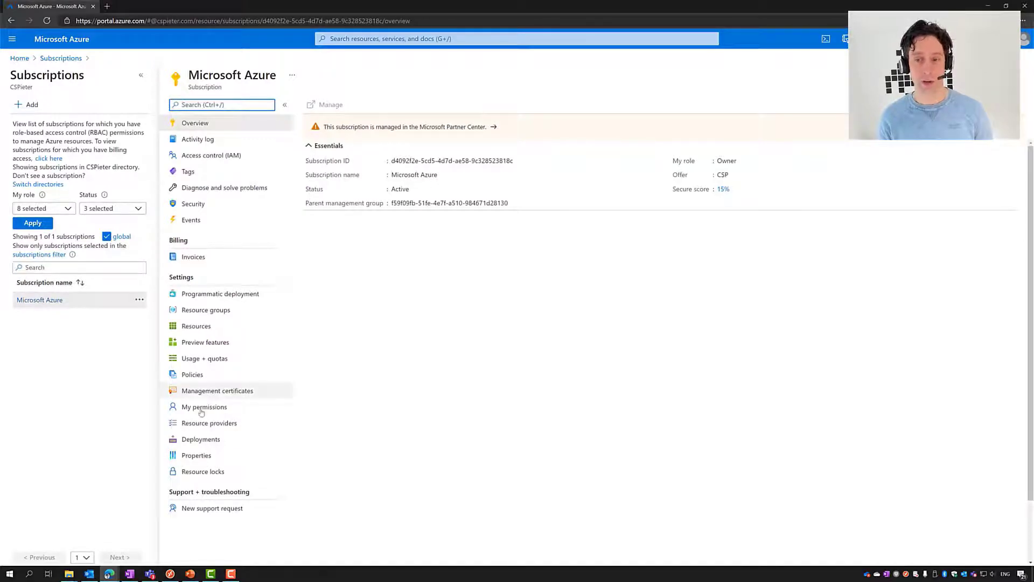
Filter resource providers by 'microsoft.desktop' to check Microsoft.DesktopVirtualization is Registered, then search 'windows'
click(210, 423)
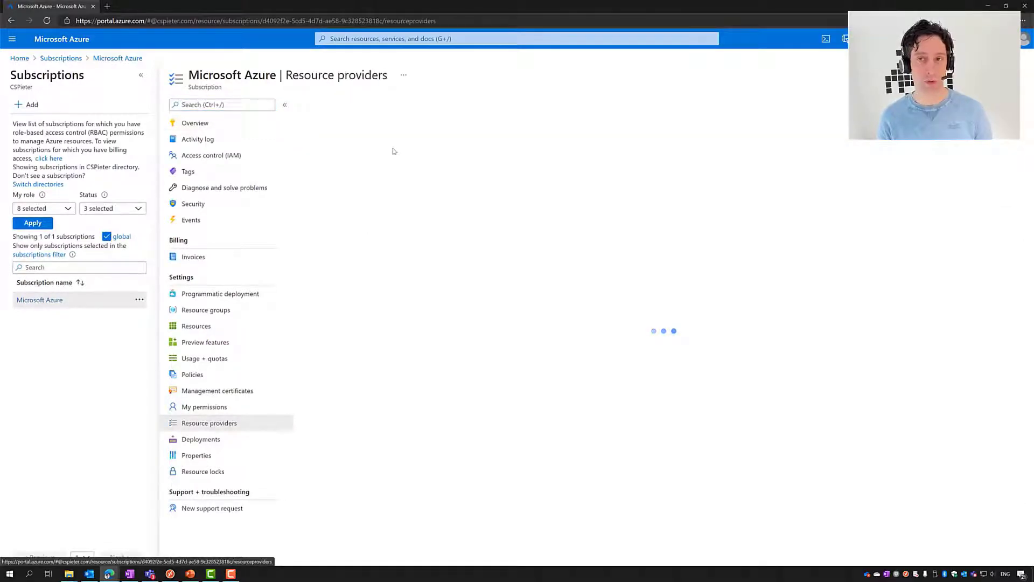
click(400, 125)
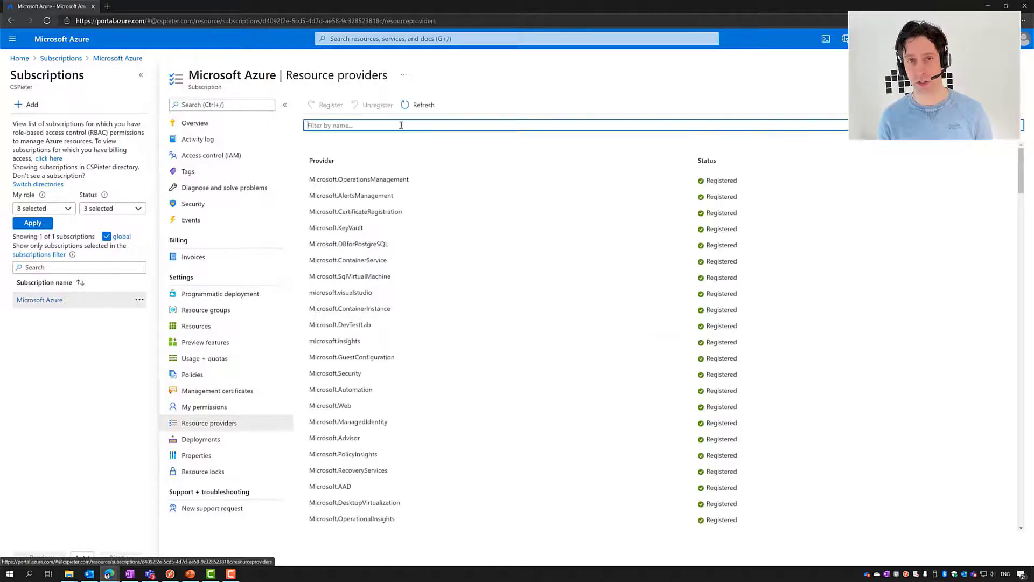
text(microsoft.)
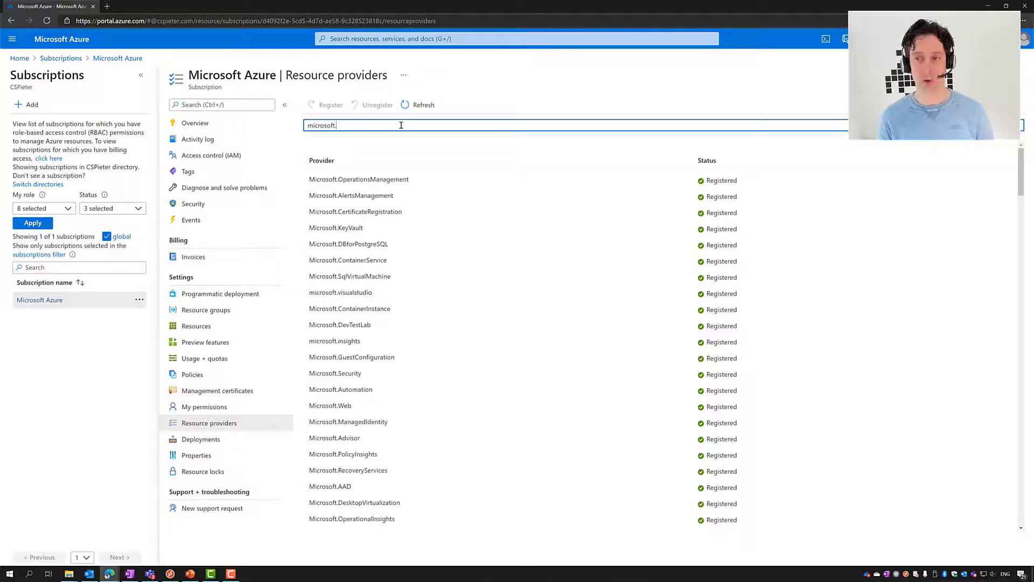
text(desktop)
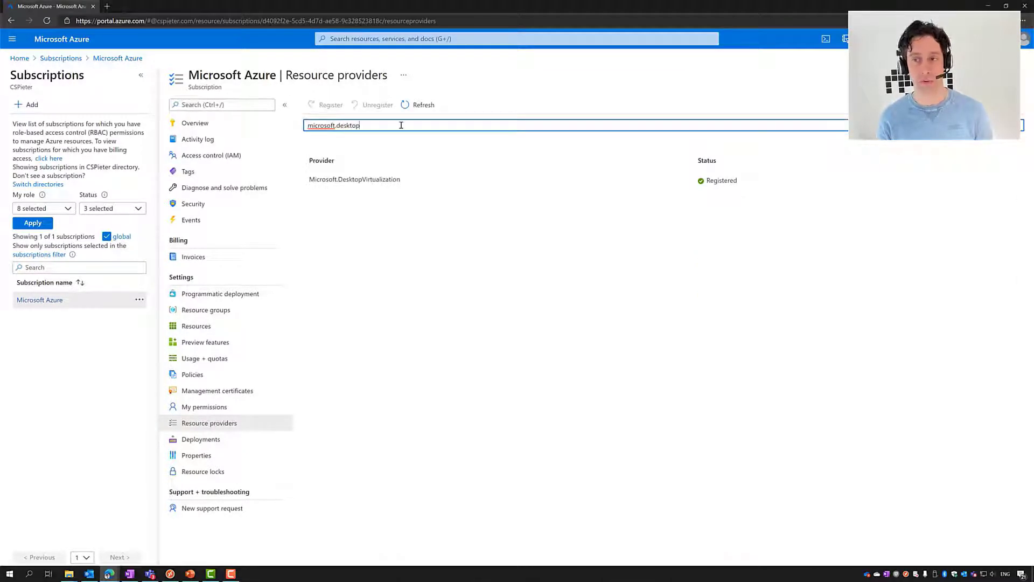
click(371, 179)
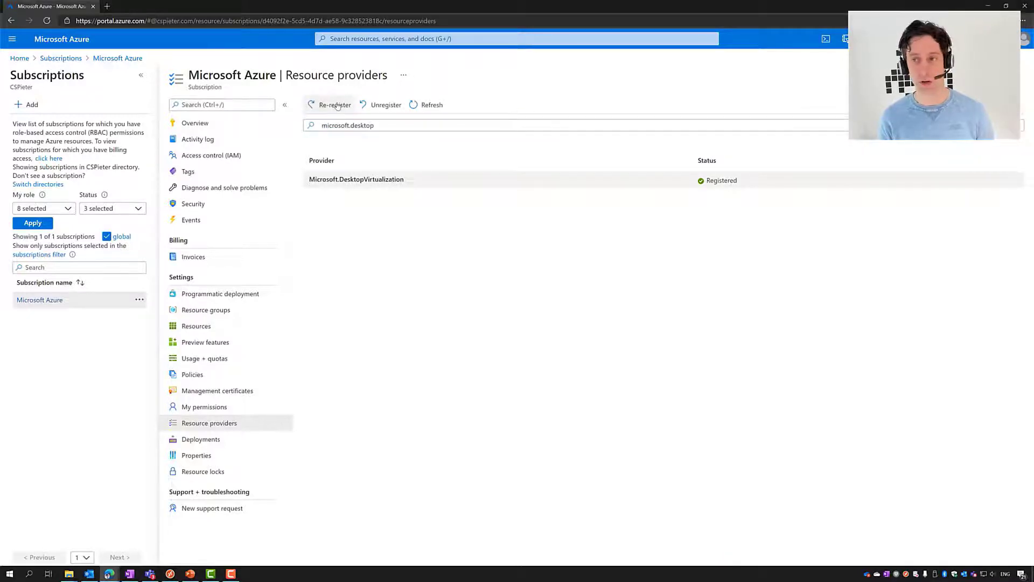
click(381, 39)
click(378, 89)
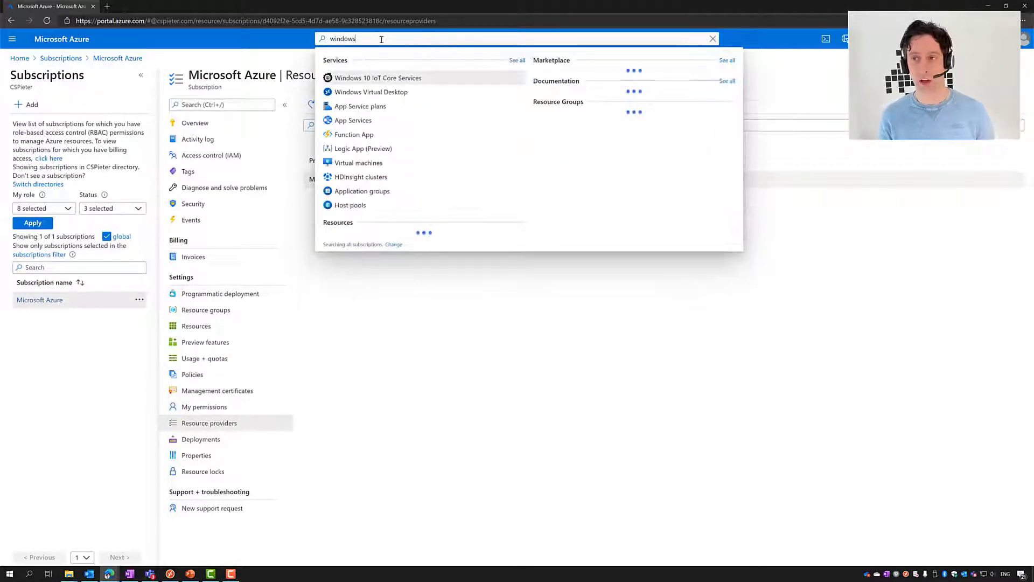
From Windows Virtual Desktop, begin creating a host pool and pick North Europe as its location
click(378, 92)
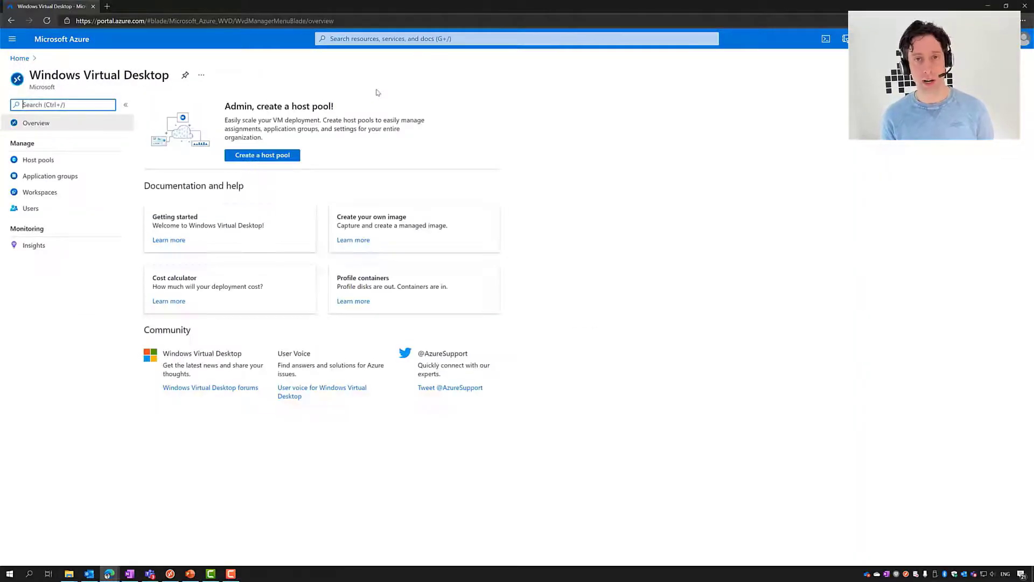
click(271, 156)
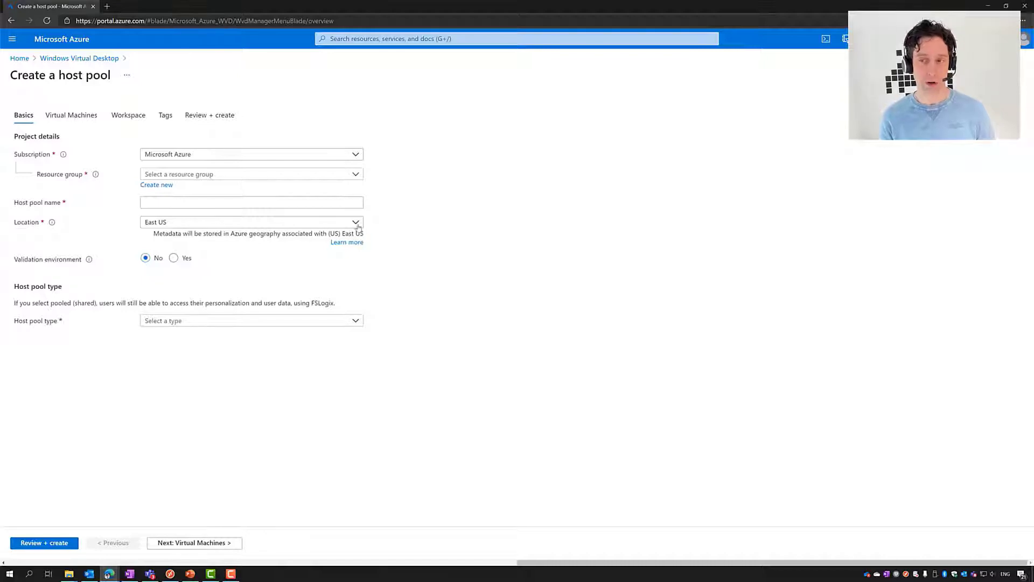
click(358, 226)
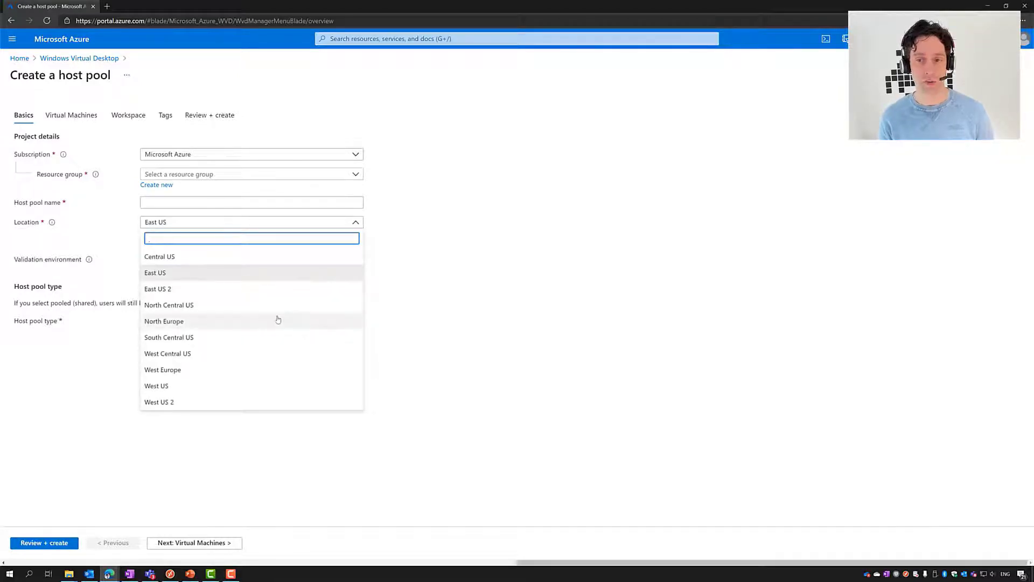
click(274, 323)
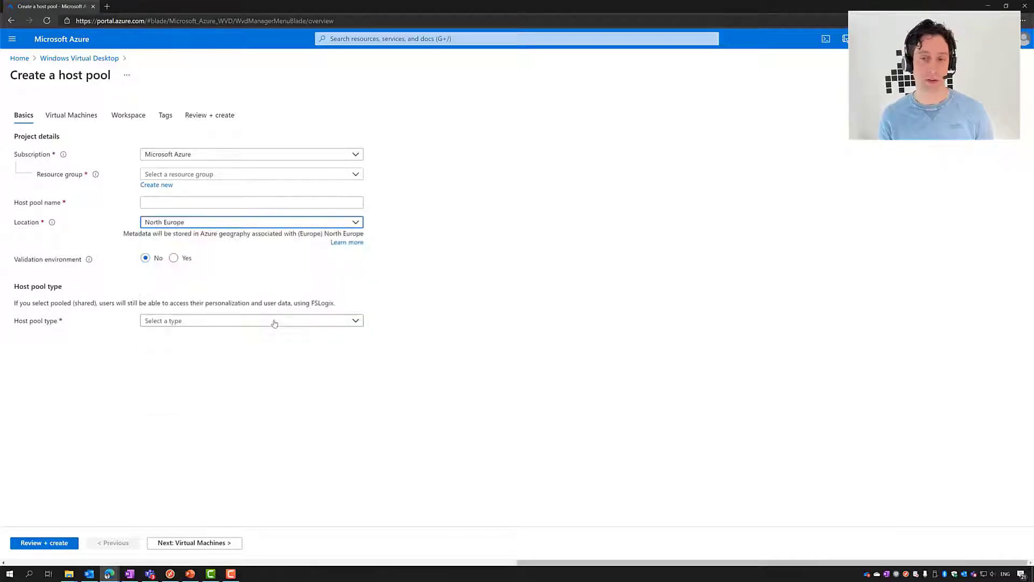
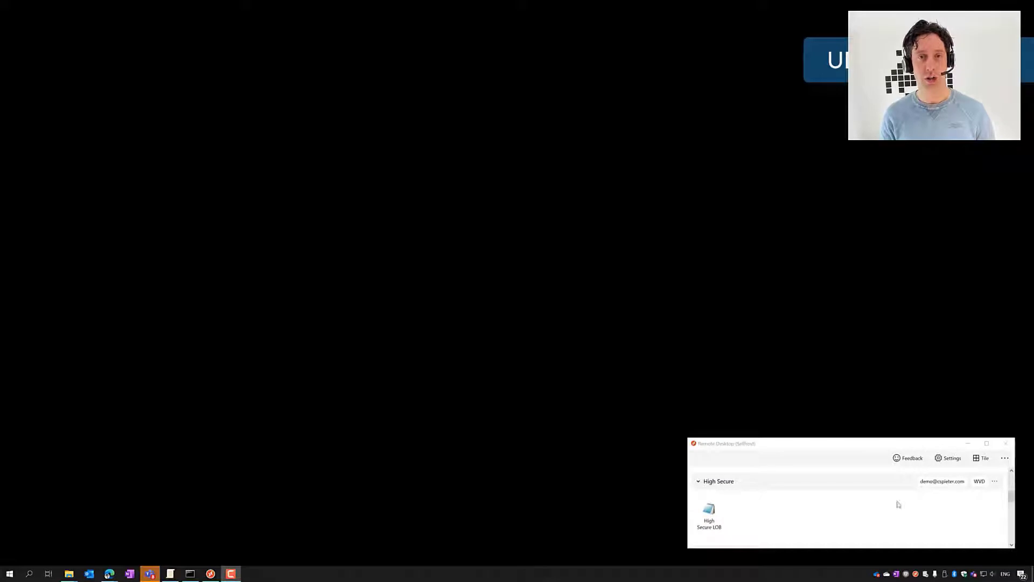
Launch the High Secure LOB remote app and sign in with the account password
double_click(708, 516)
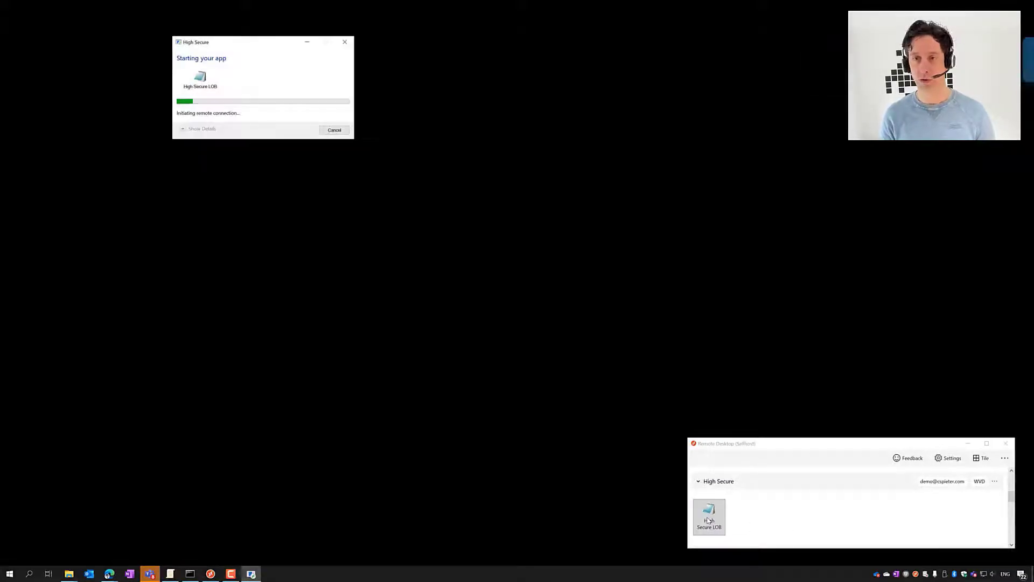
drag(288, 41, 801, 300)
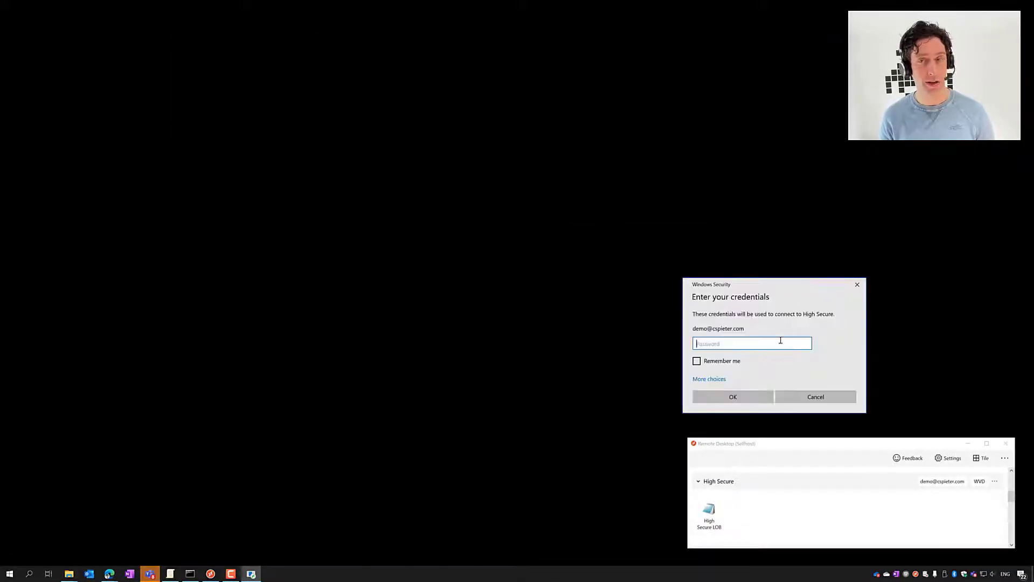
text(***********)
key(Return)
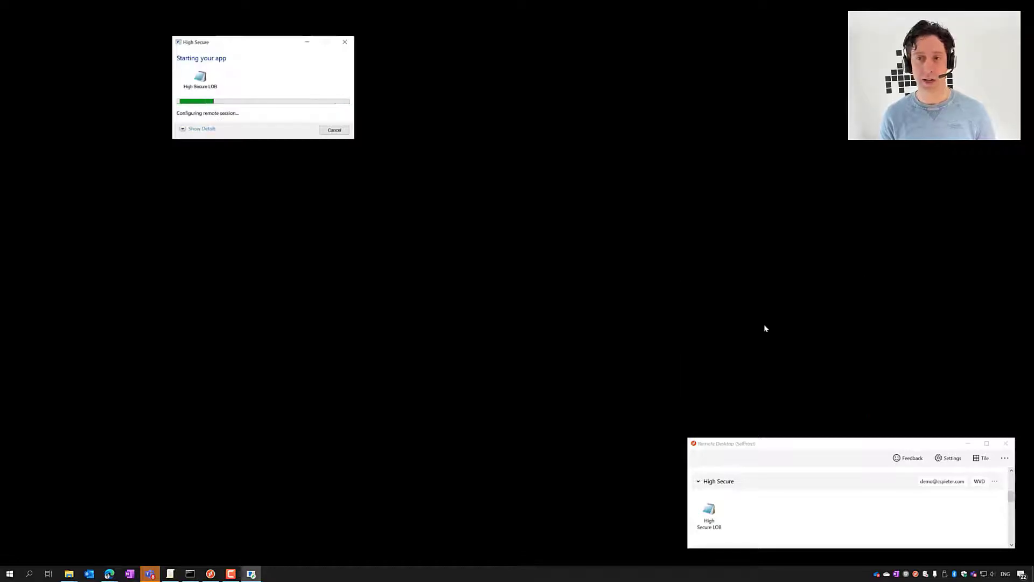
drag(264, 41, 779, 280)
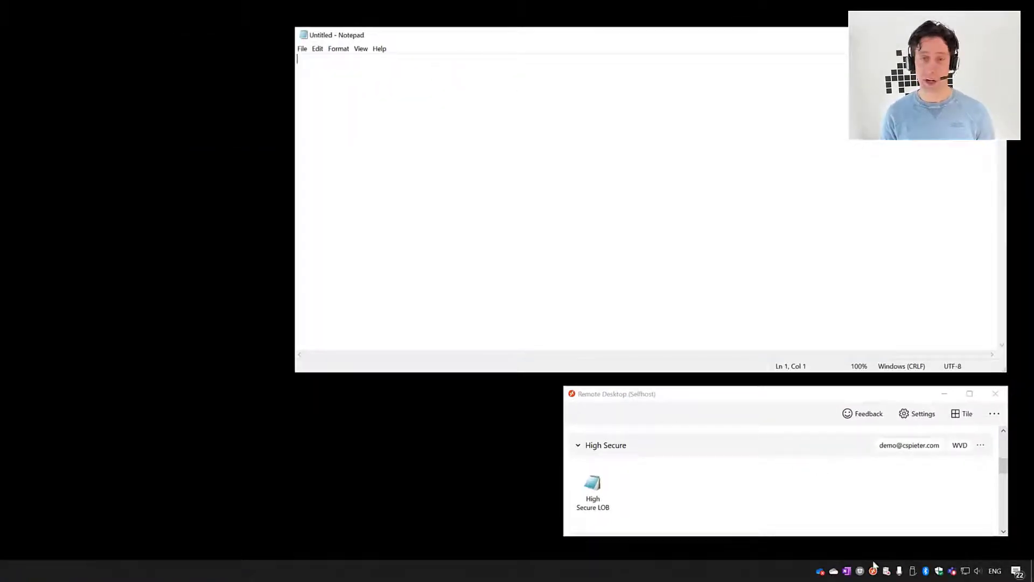
Open the Experience monitor for the High Secure - Notepad connection
right_click(873, 567)
mouse_move(915, 534)
click(834, 536)
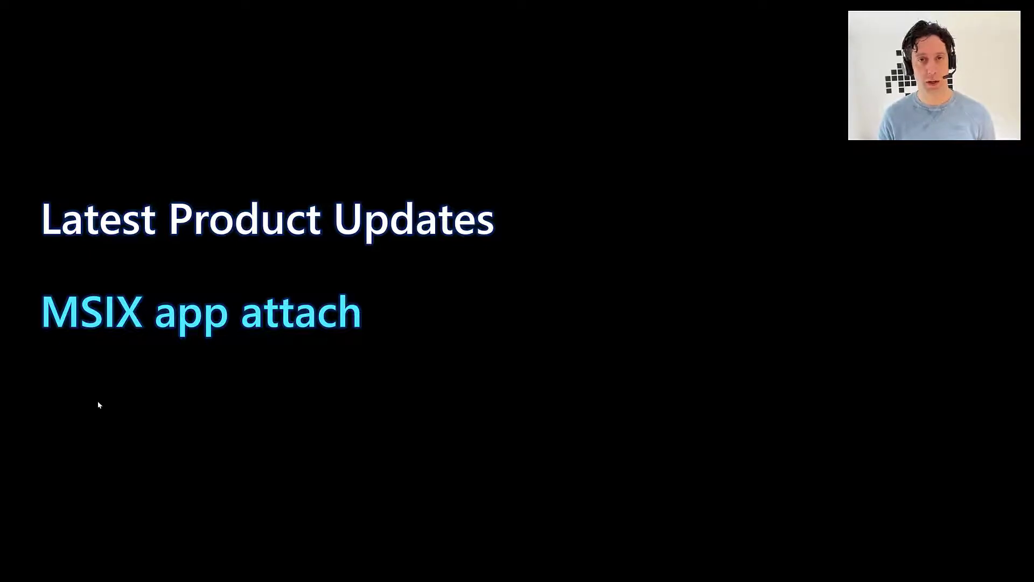
Advance the slideshow to the embedded Azure portal demo slide
click(73, 434)
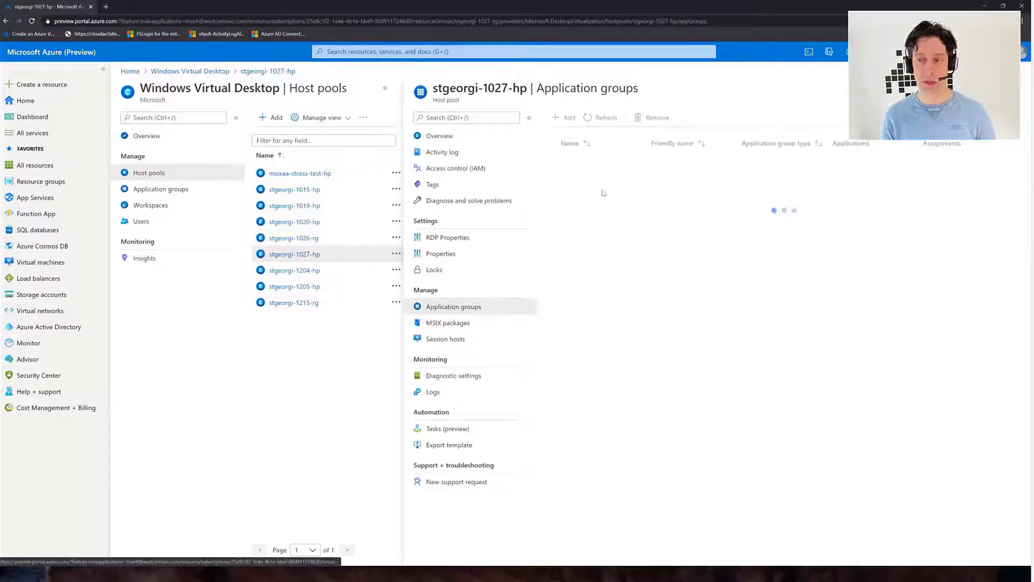
Open the stgeorgi-1027-hp-DAG application group's Applications list
click(584, 162)
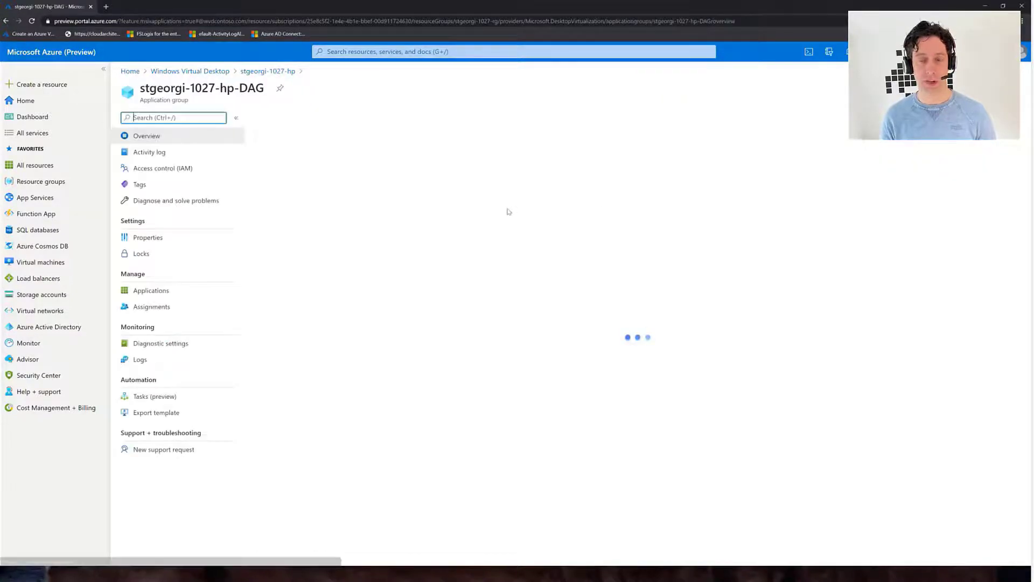
click(171, 289)
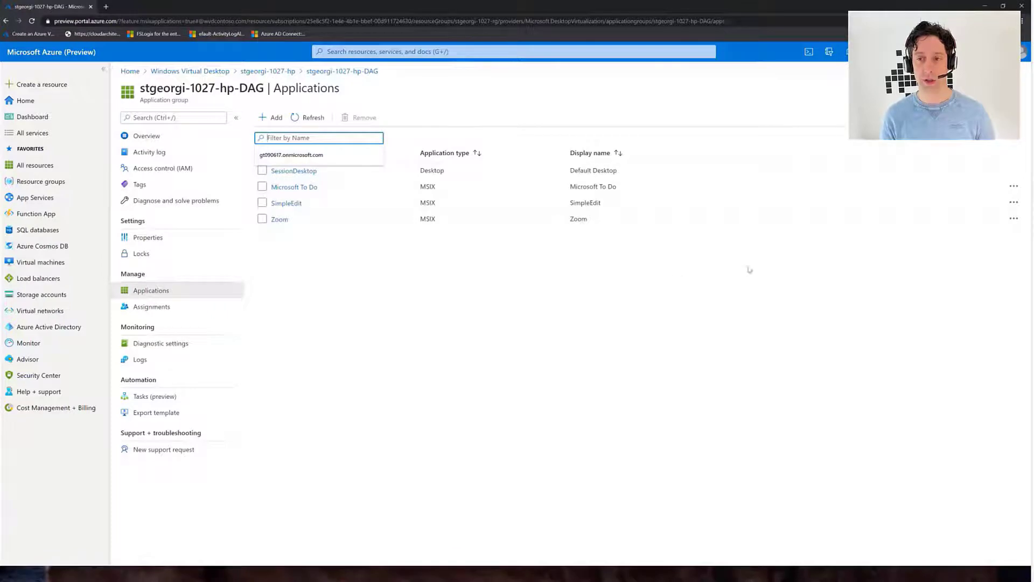
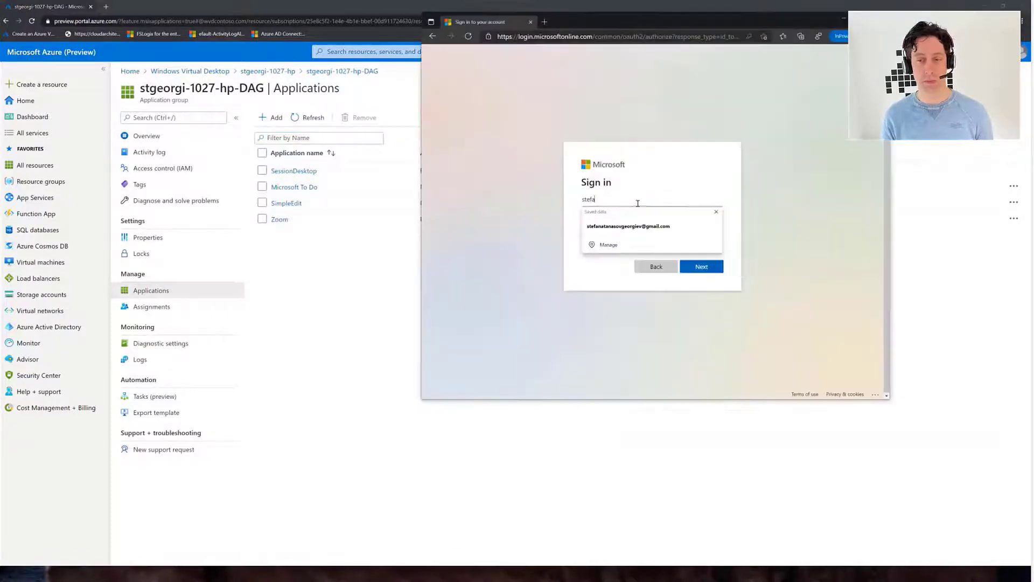
Sign in to the Web Client with the account e-mail and password, and connect to Default Desktop
key(Return)
text(********)
key(Return)
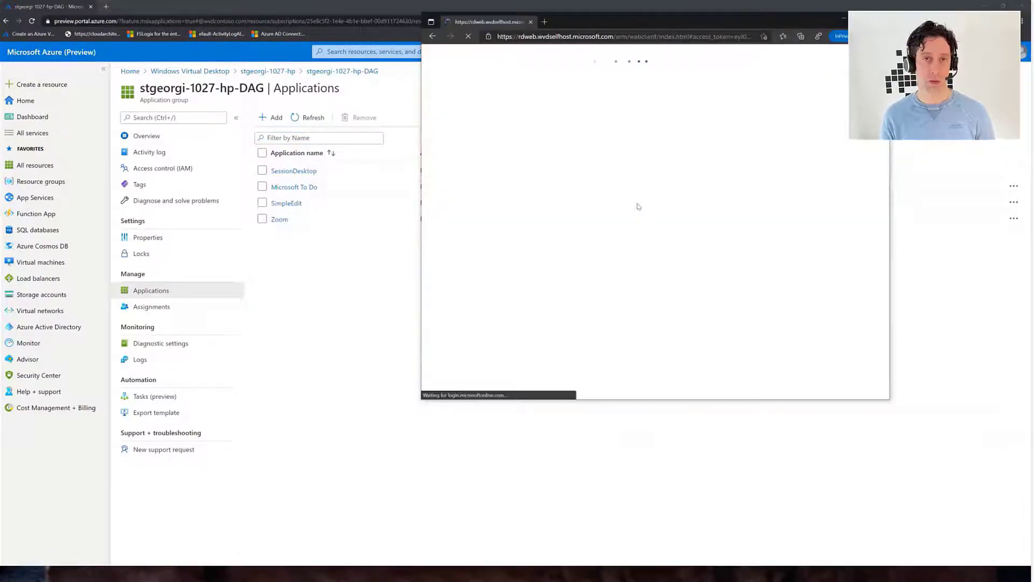
click(452, 365)
click(709, 279)
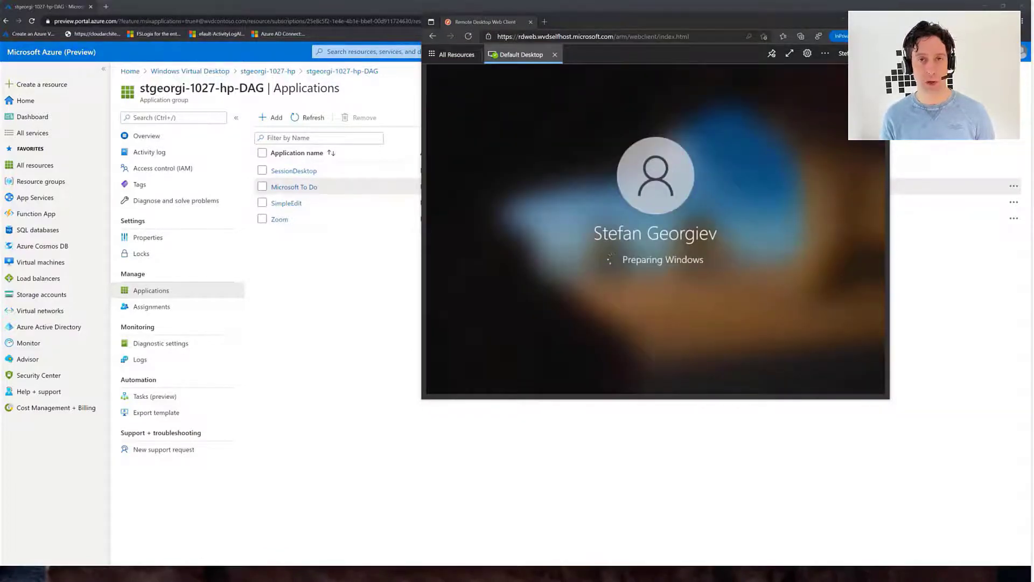
Search the remote Start menu for zoom and SimpleEdit, then return to the stgeorgi-1027-hp host pool
click(436, 386)
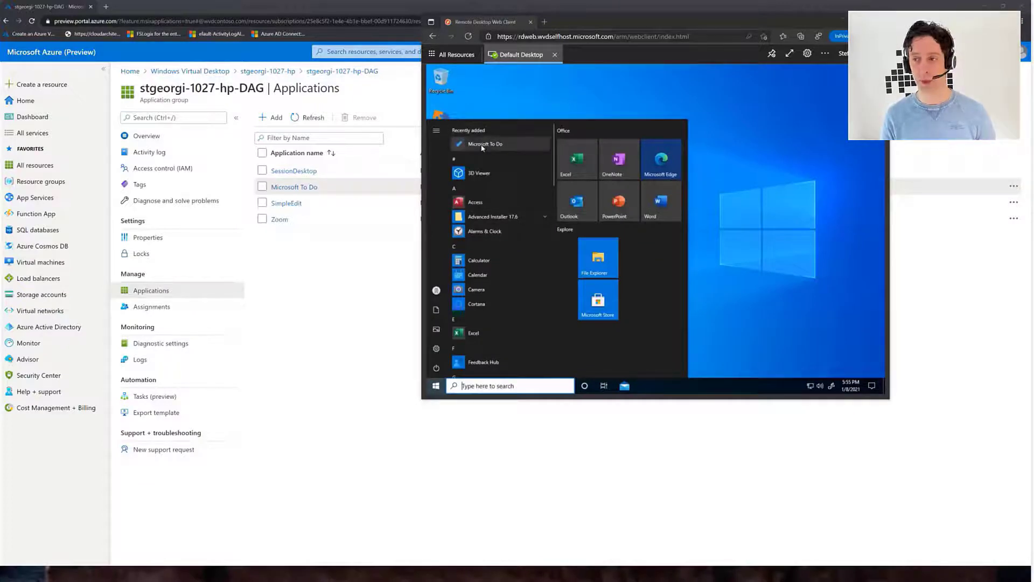
click(532, 386)
text(zoom)
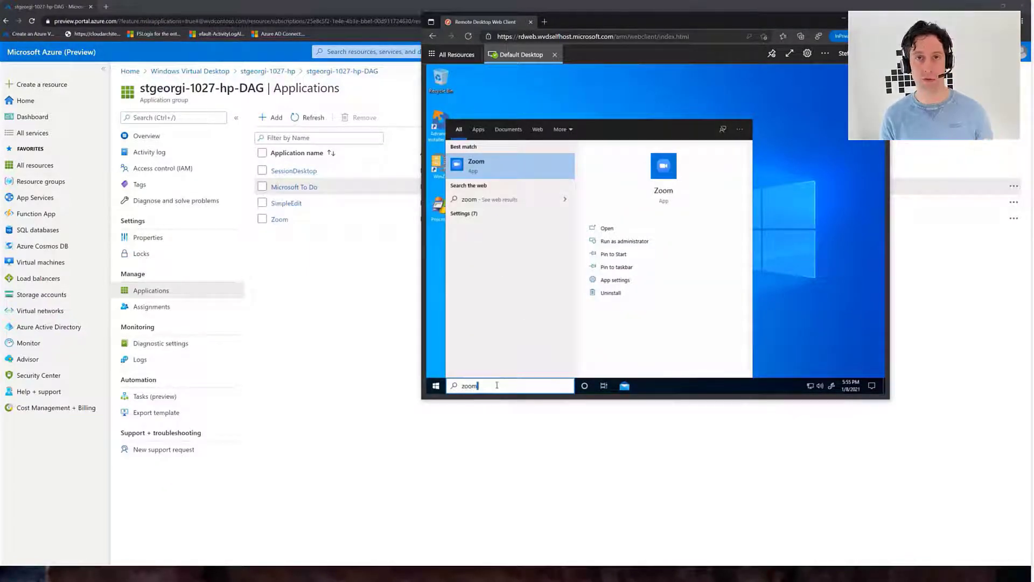
key(ctrl+a)
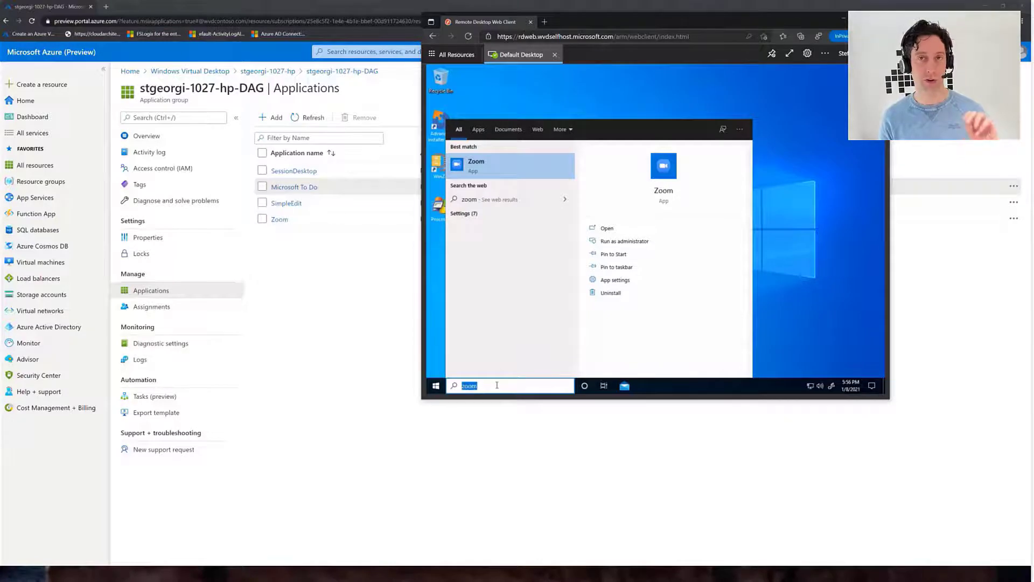
text(SimpleE)
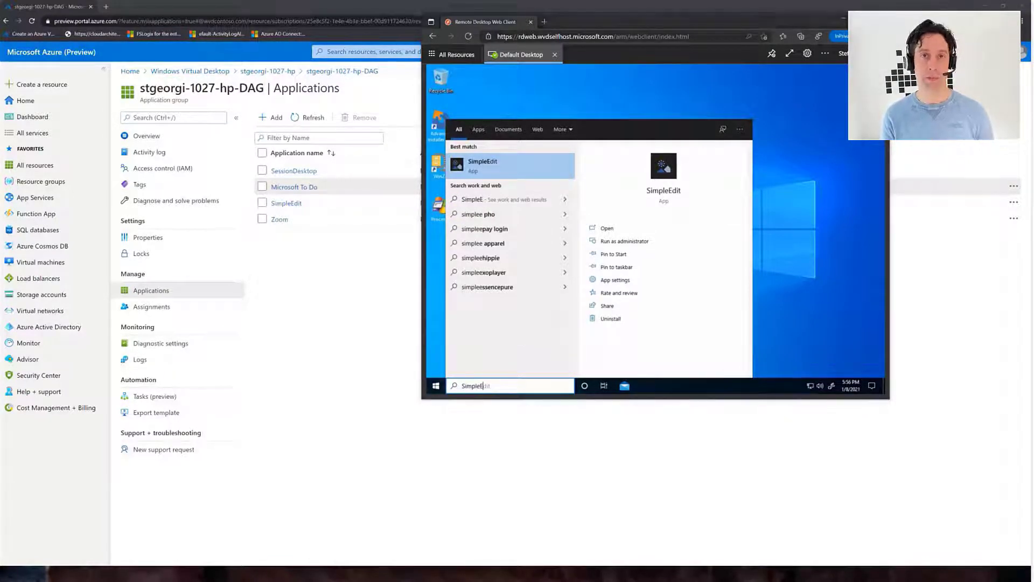
click(419, 339)
click(263, 70)
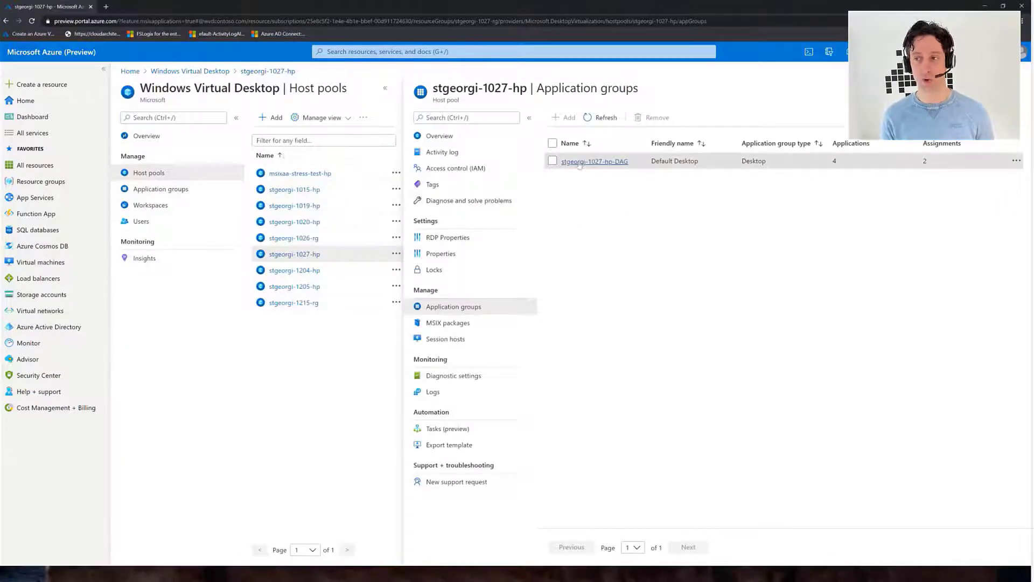
Add the Edge Dev MSIX package as Active, then open stgeorgi-1027-hp-DAG's applications
click(458, 323)
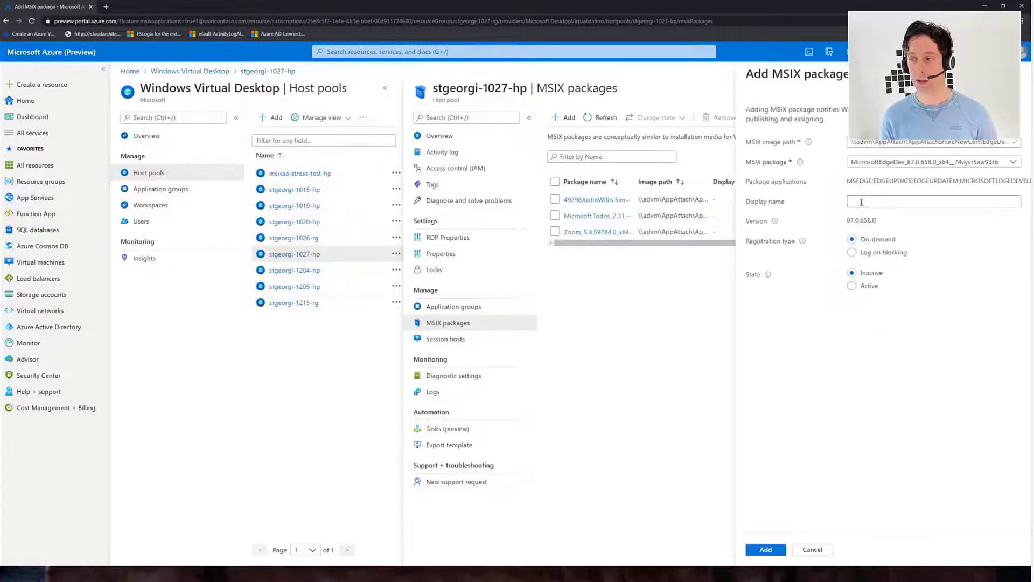
click(851, 285)
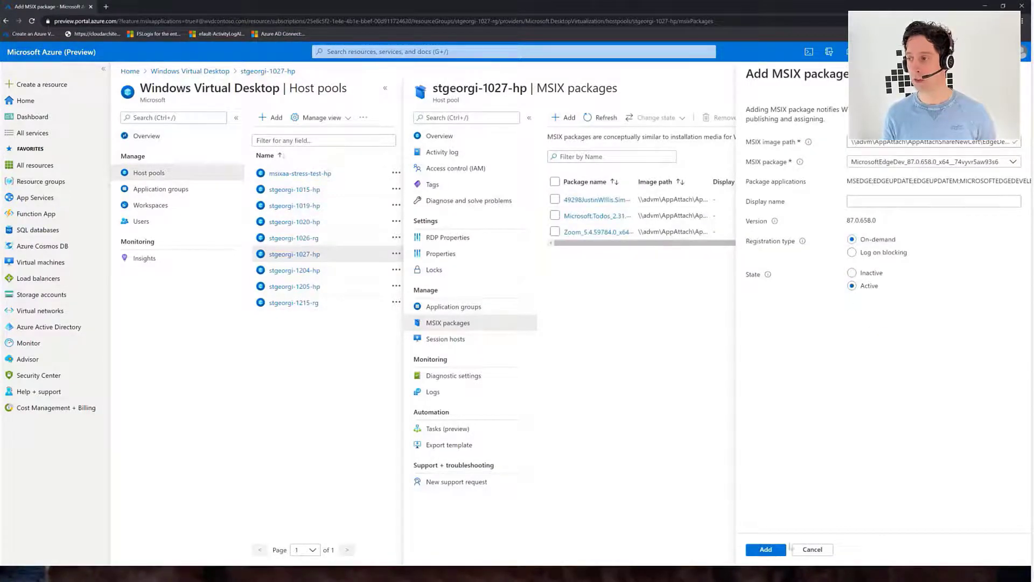
click(765, 549)
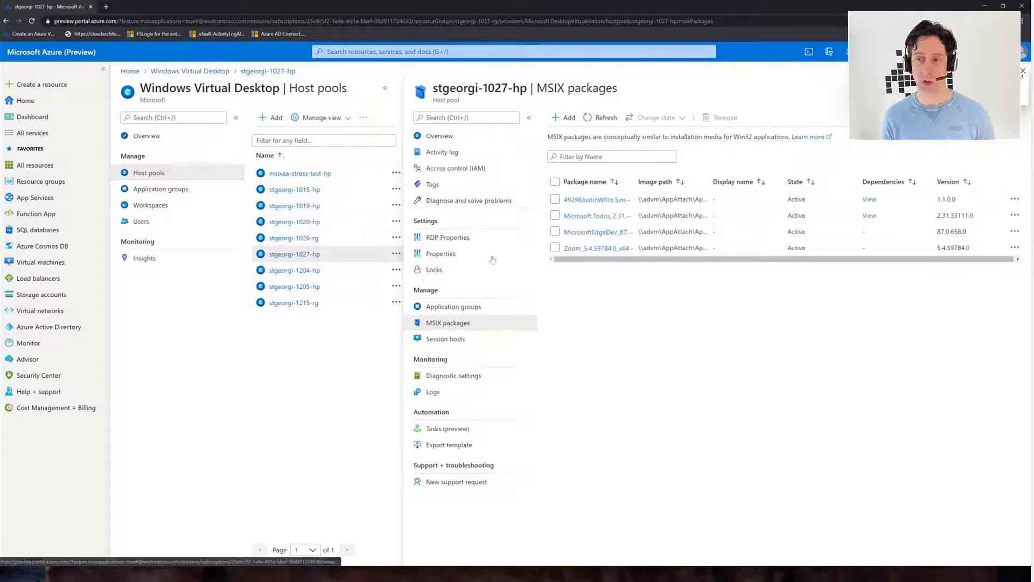
click(454, 306)
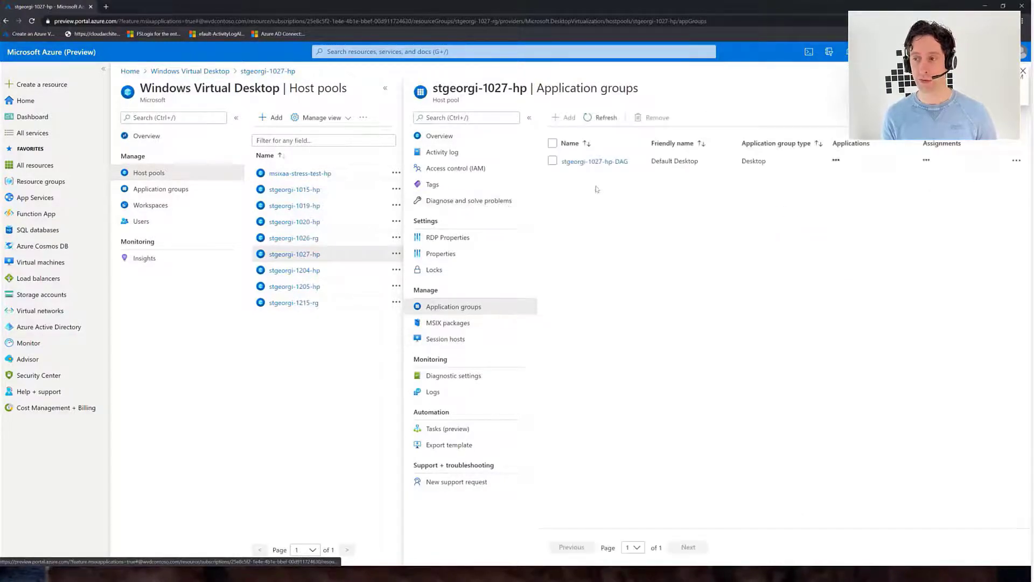
click(586, 160)
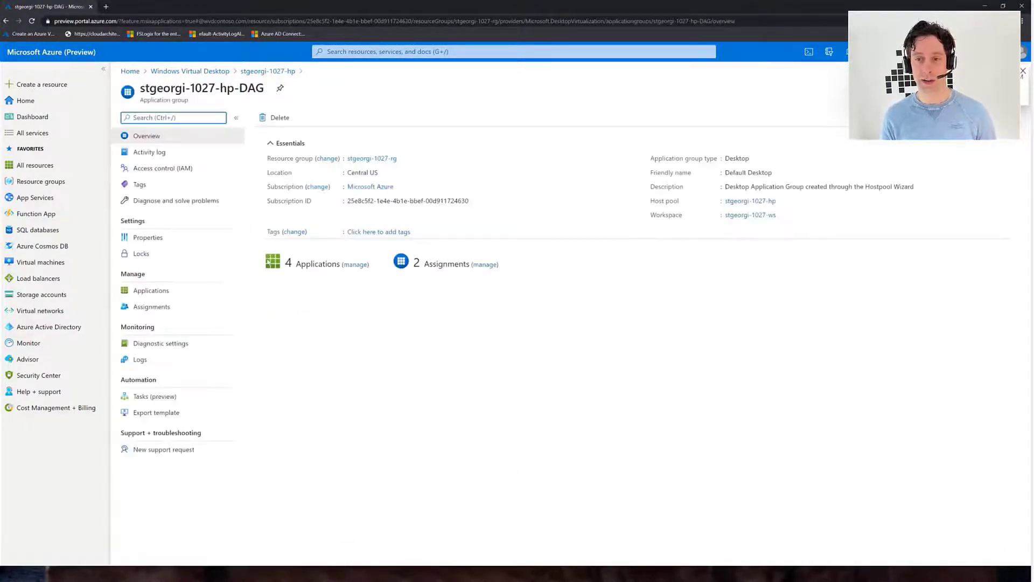
click(142, 291)
Add an application from the MicrosoftEdgeDev MSIX package, named Microsoft Edge Dev, and save it
click(296, 138)
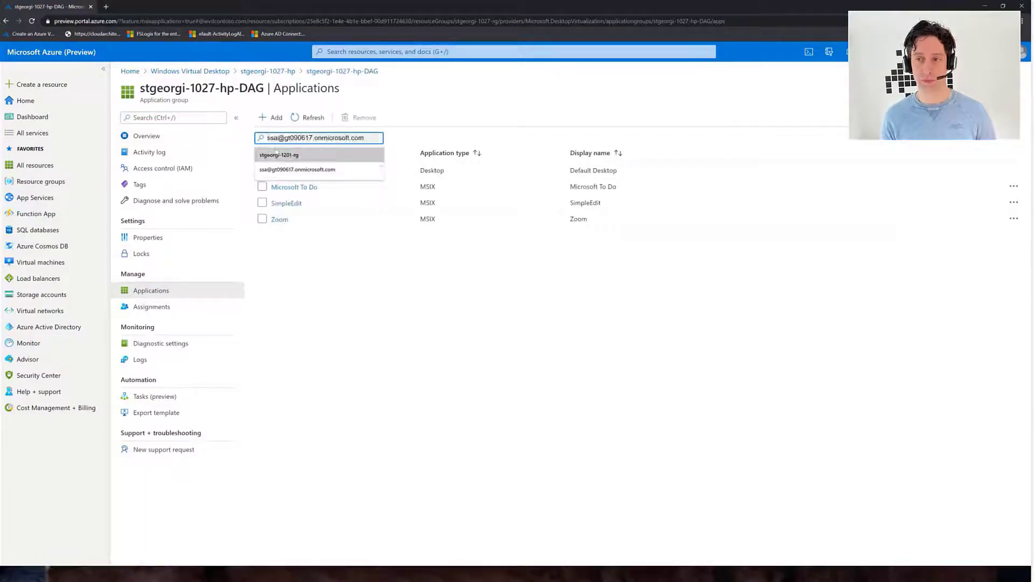
click(272, 117)
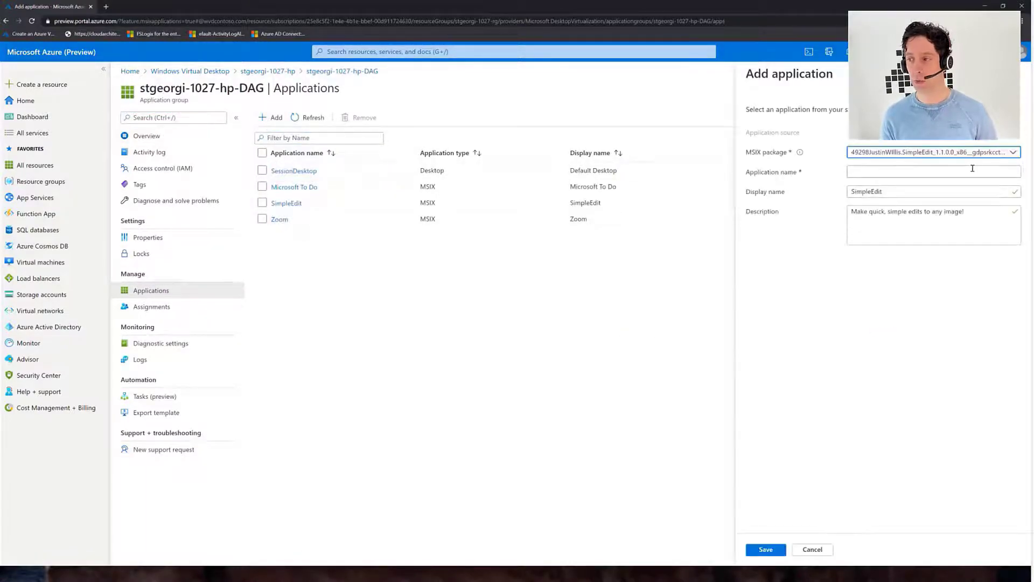
click(969, 153)
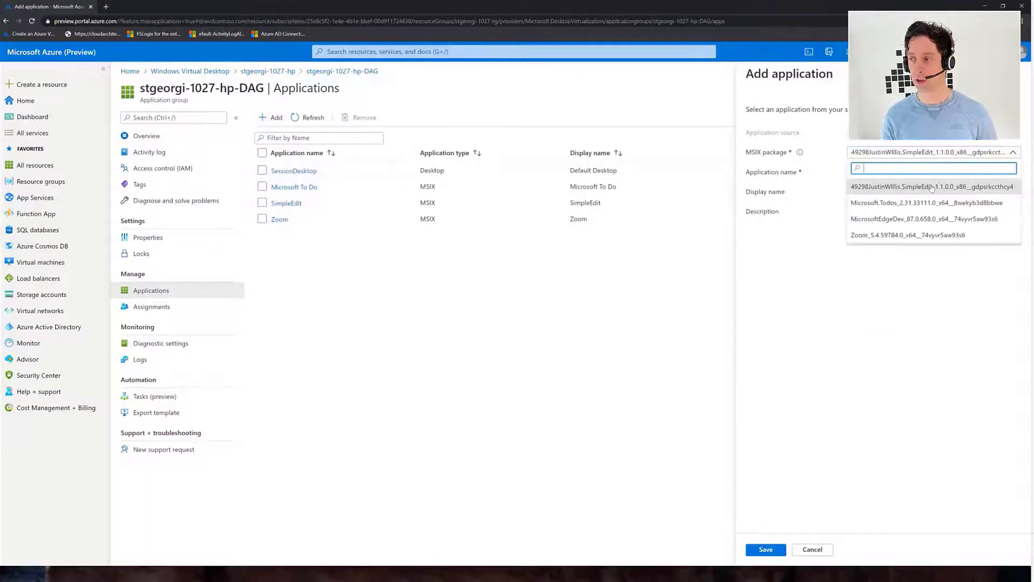
click(889, 218)
drag(910, 213, 811, 202)
key(ctrl+c)
click(880, 172)
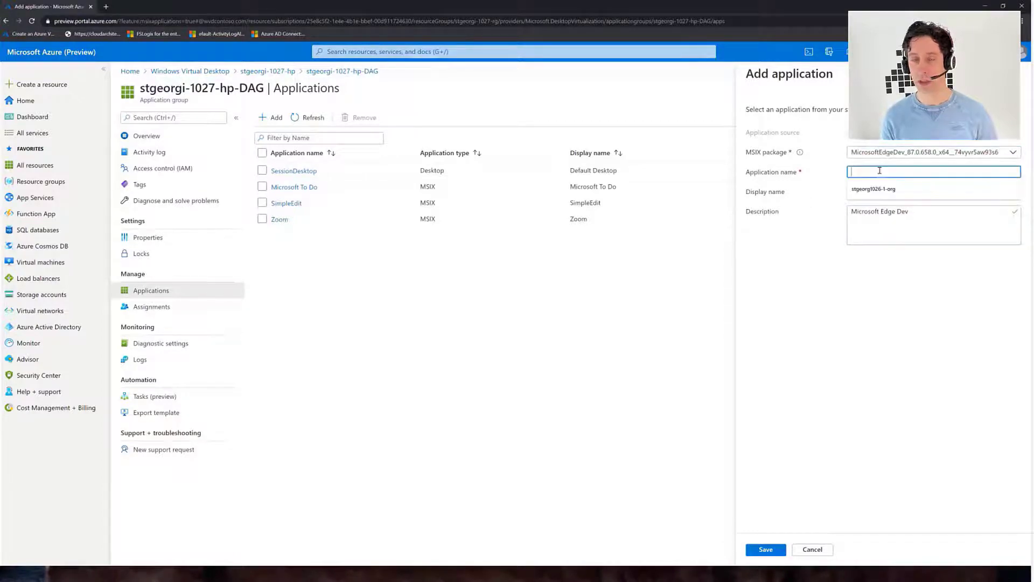
key(ctrl+v)
click(770, 552)
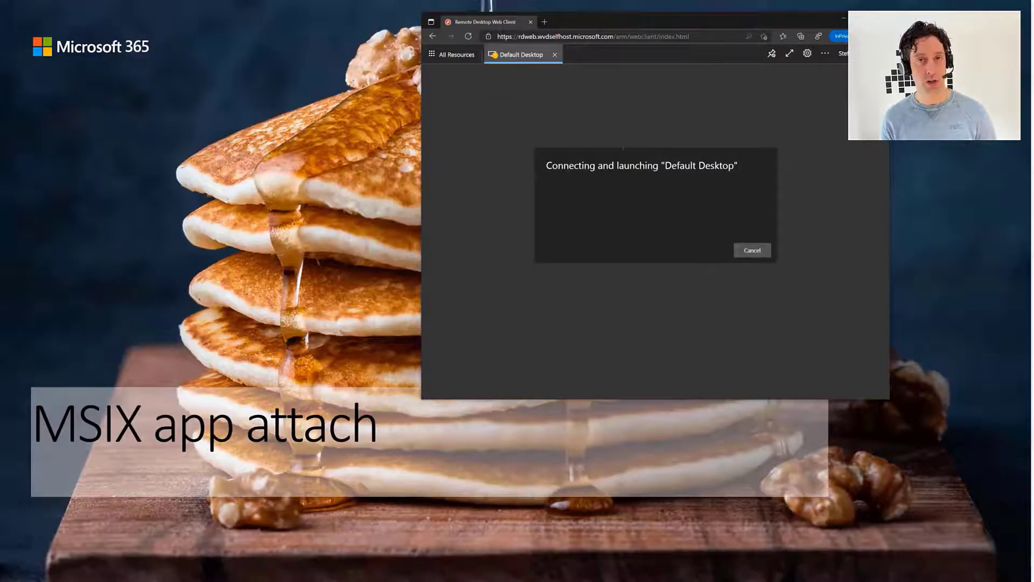
Enter the password to connect Default Desktop and open the remote Start menu showing Microsoft Edge Dev
click(653, 232)
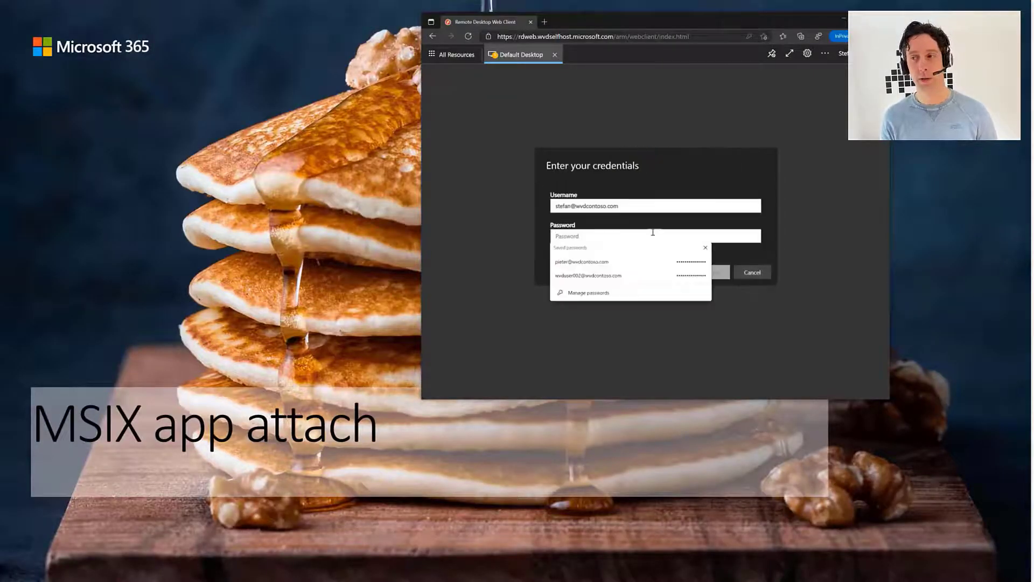
text(••••••••)
key(Return)
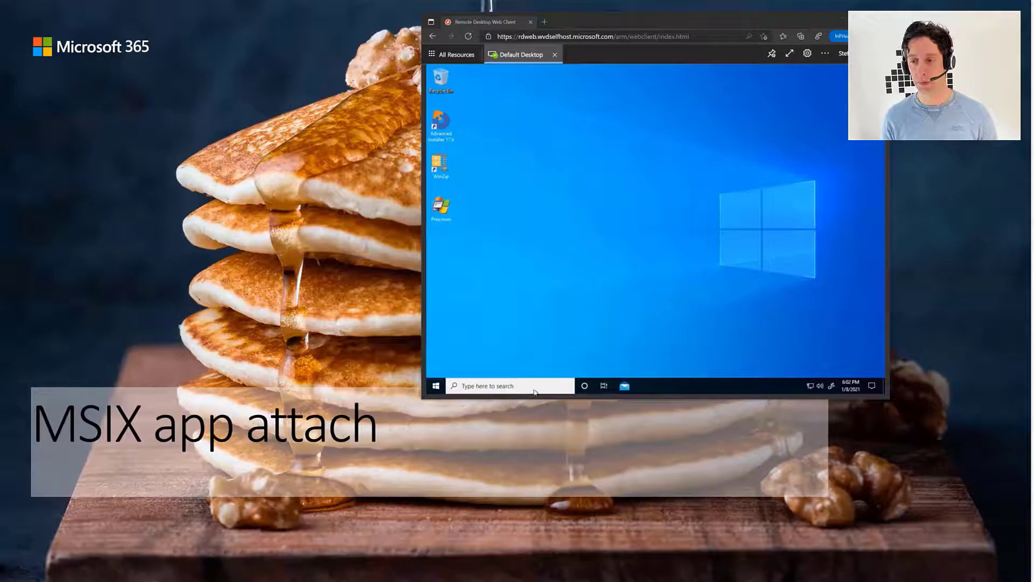
key(super)
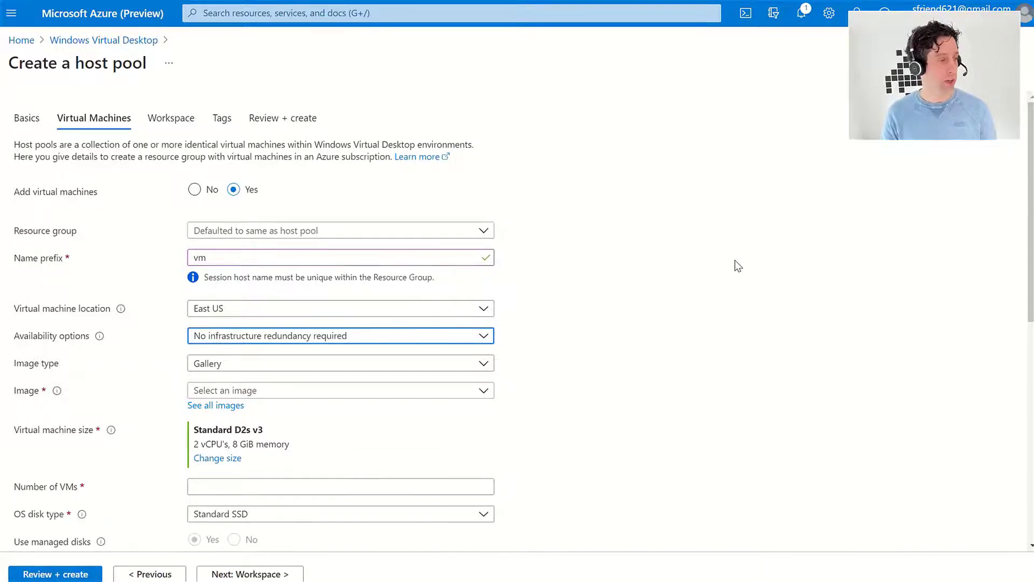
Enter the AD domain-join account UPN and its password
scroll(735, 262, down, 7)
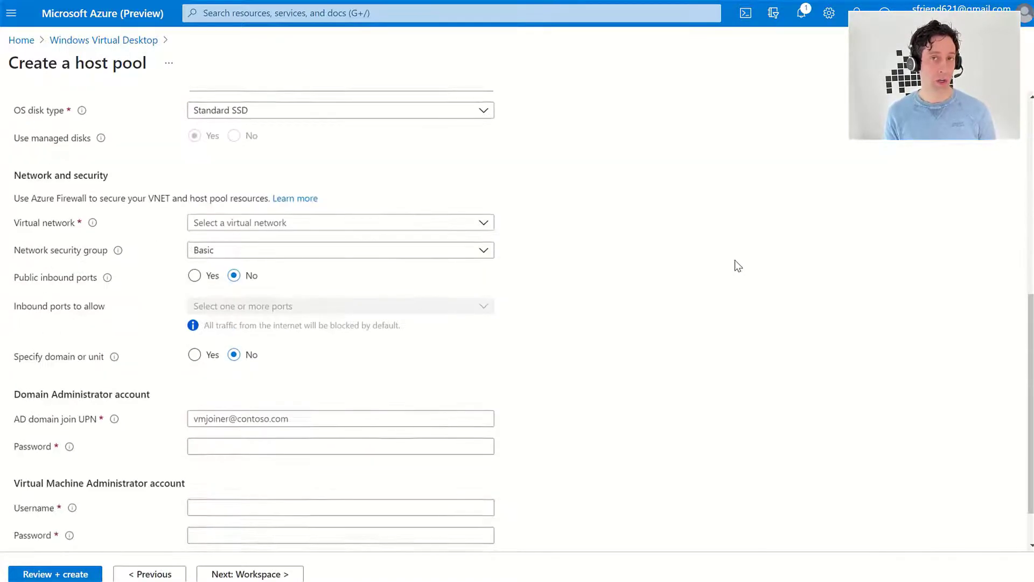
scroll(735, 260, down, 1)
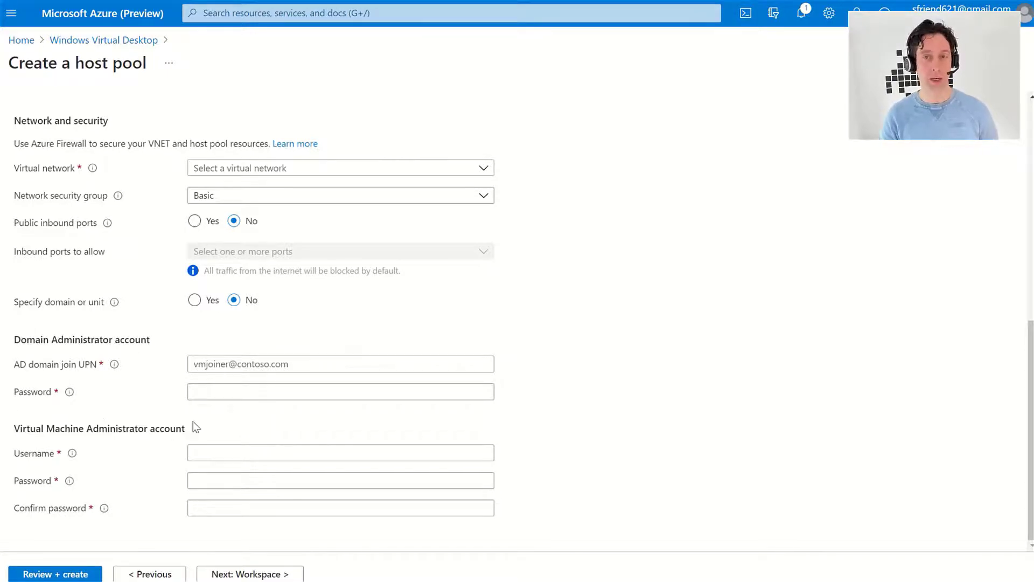
click(214, 364)
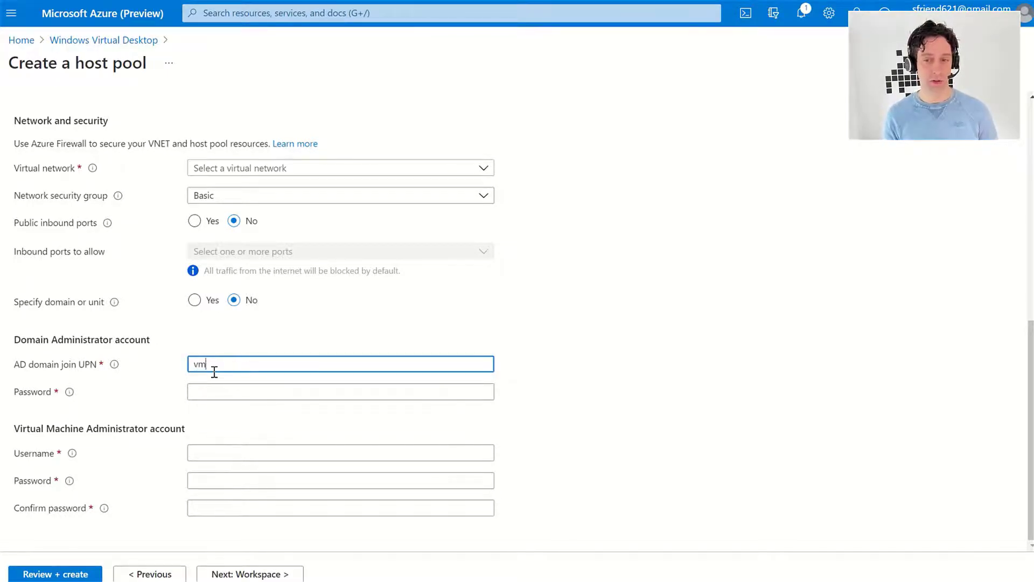
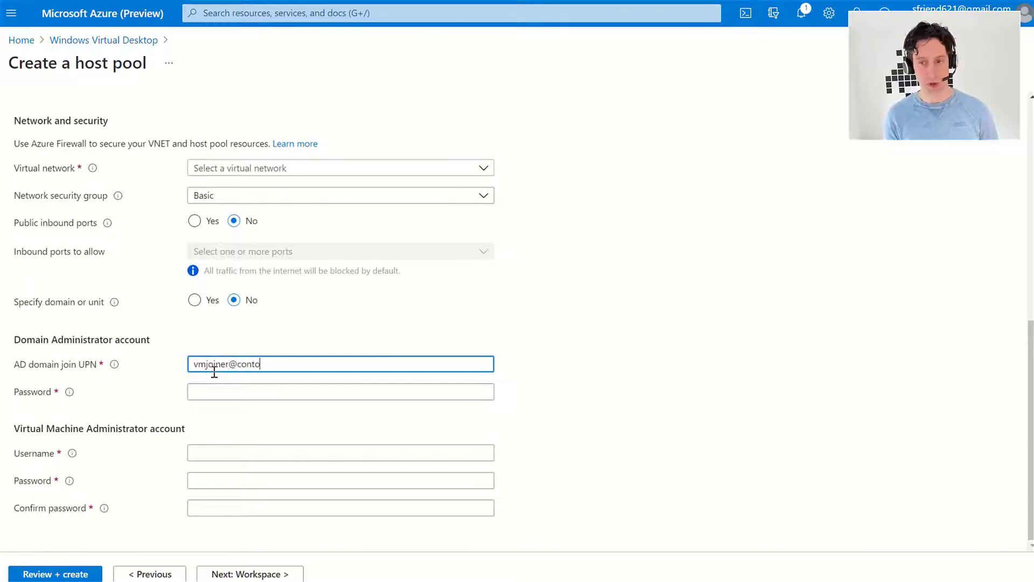
key(Tab)
text(•••)
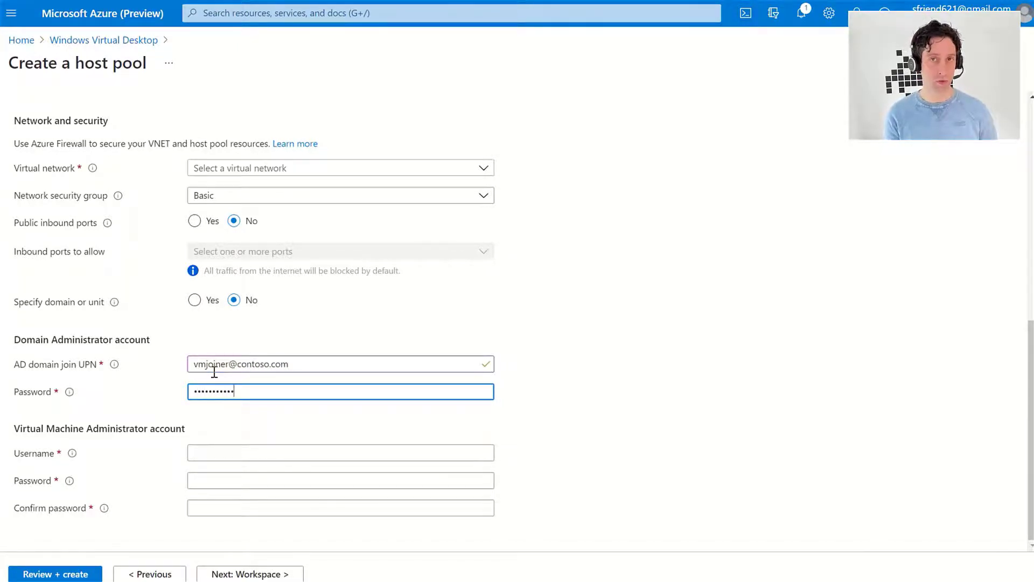
text(•••)
Enter the VM administrator username, password and password confirmation
key(Tab)
text(vmjoiner)
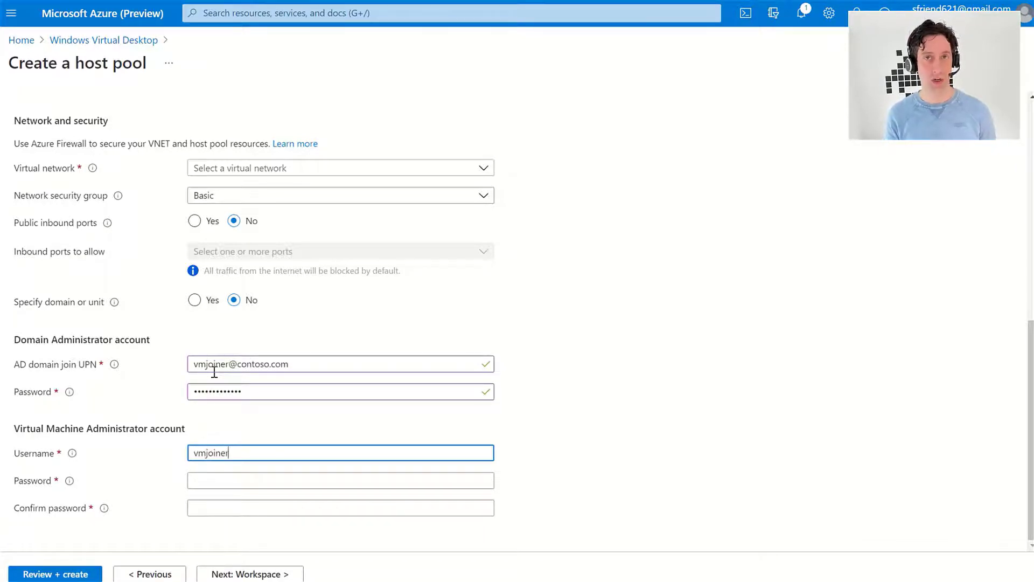
key(Tab)
text(•••)
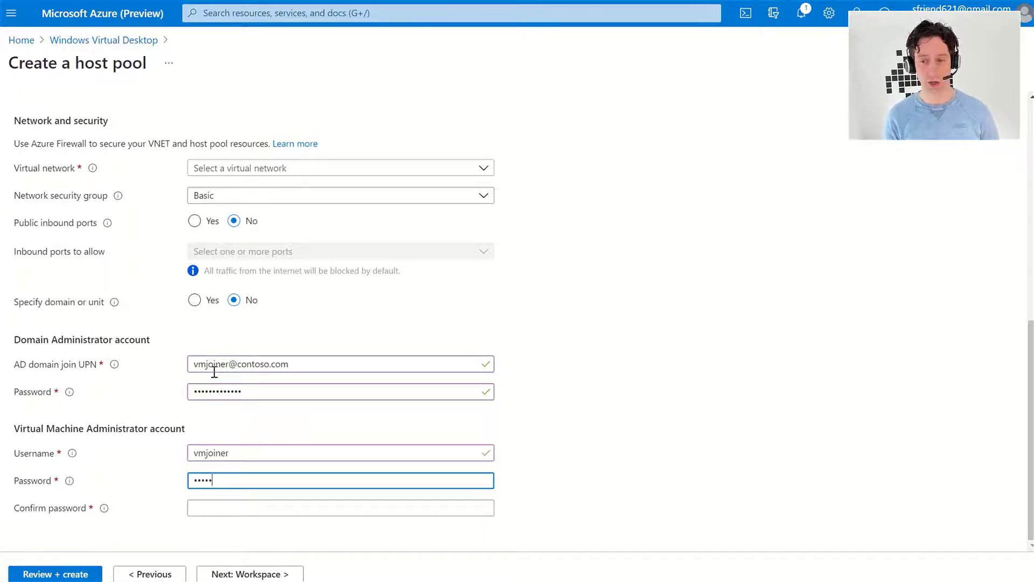
text(••••••••••)
key(Tab)
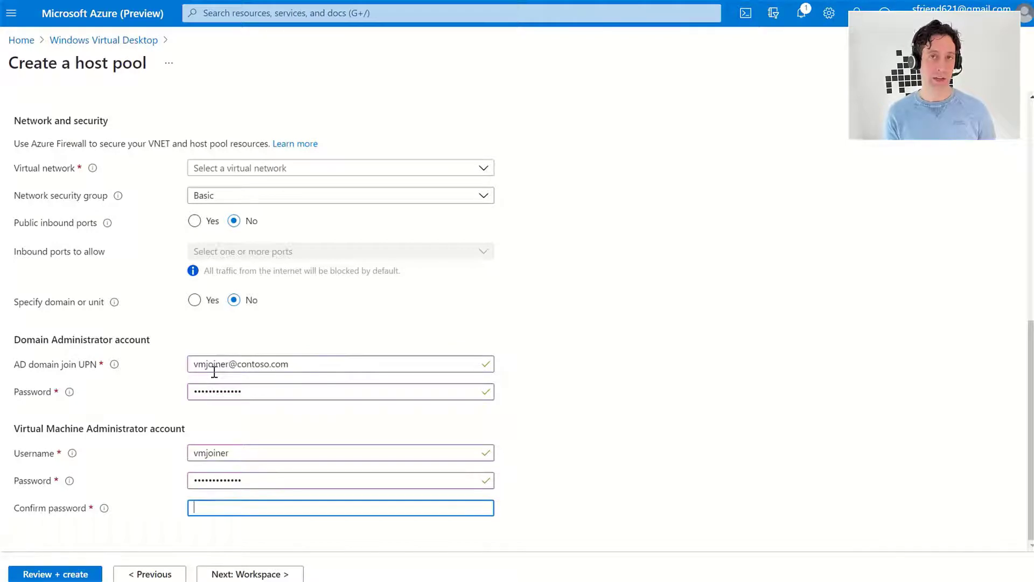
text(•••••••••)
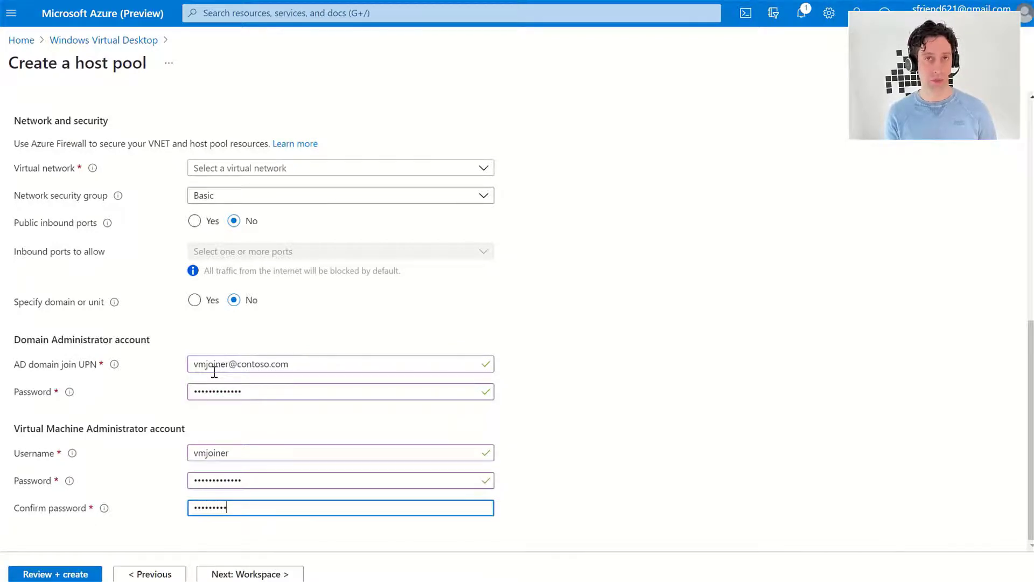
text(•••)
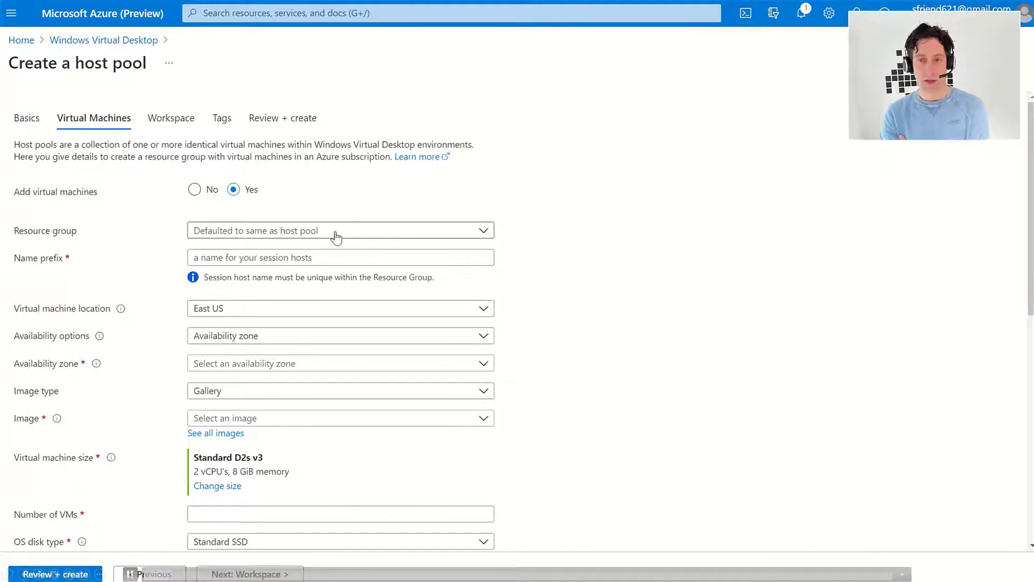
Set the session host name prefix to vm and try availability zone 1, then zone 2
click(328, 257)
text(vm)
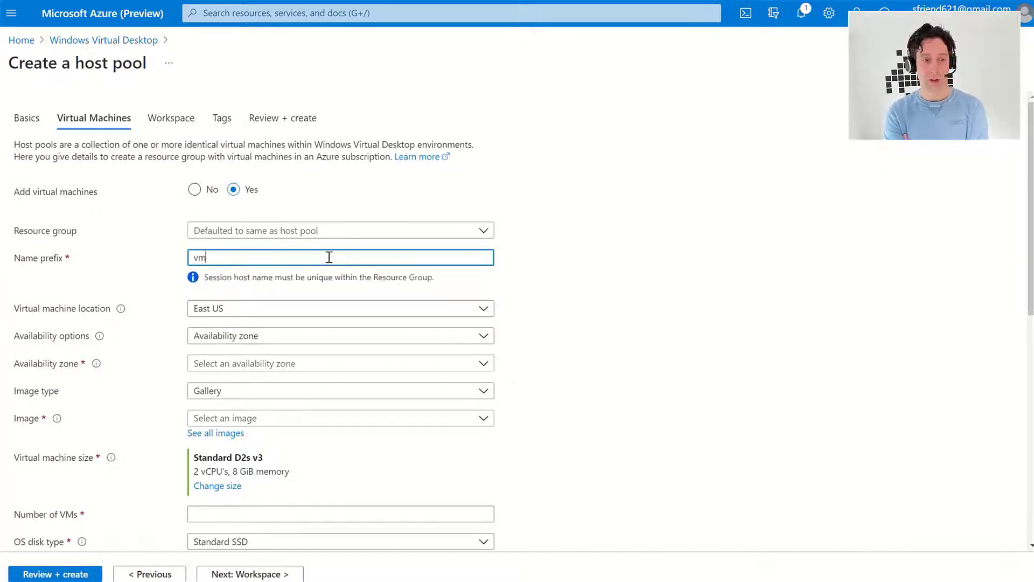
click(273, 343)
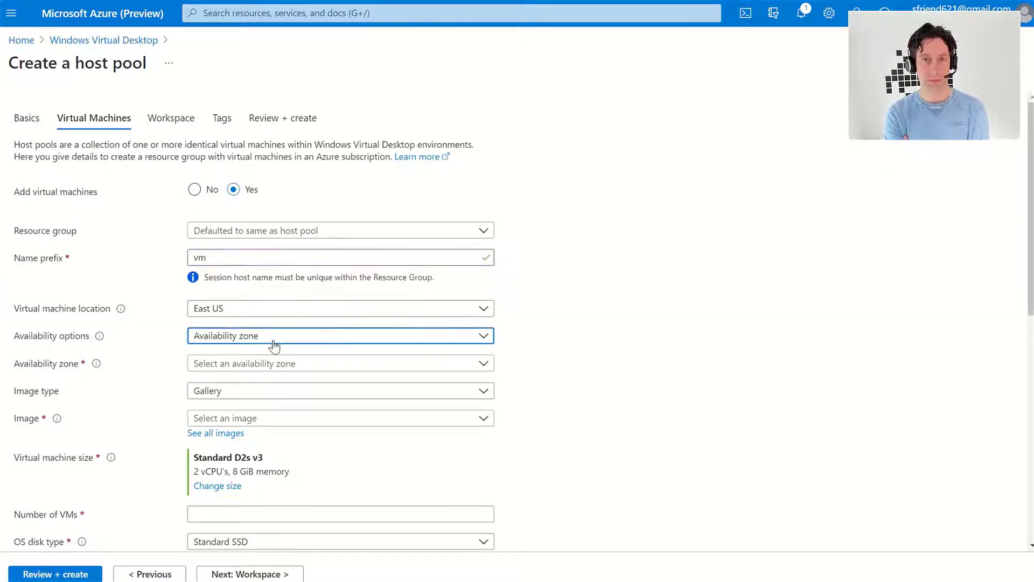
click(272, 377)
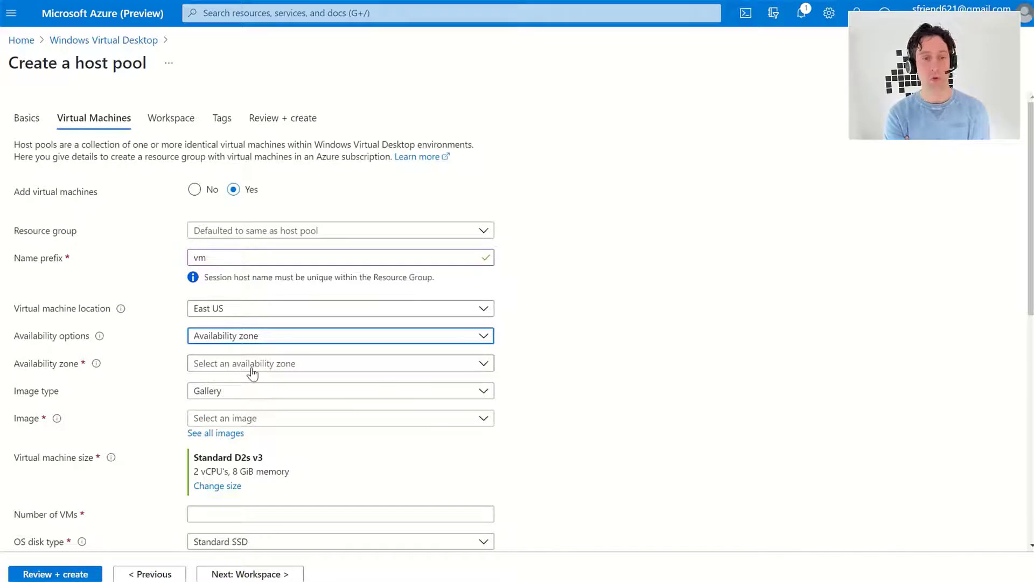
click(249, 368)
click(247, 383)
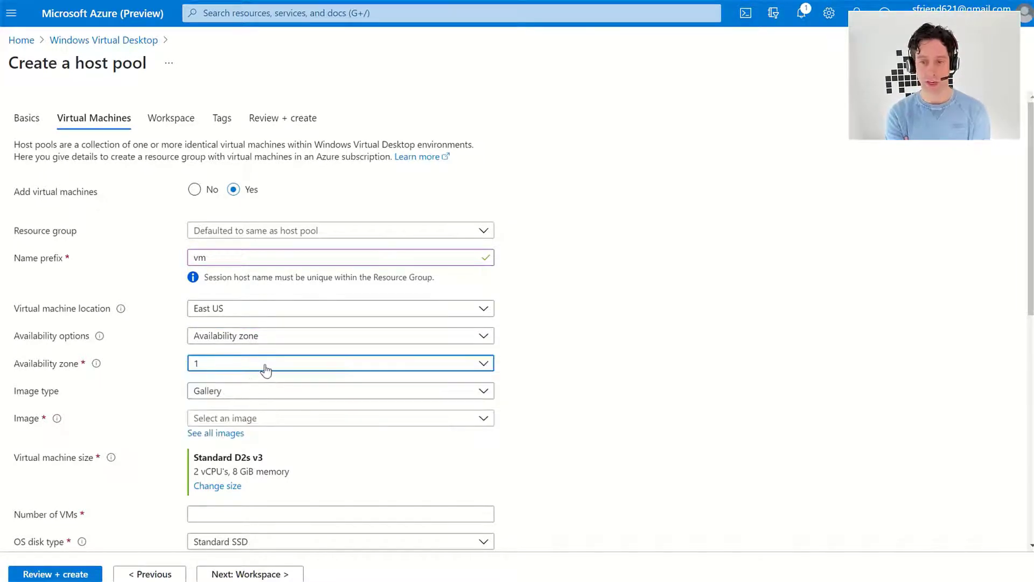
click(264, 368)
click(255, 405)
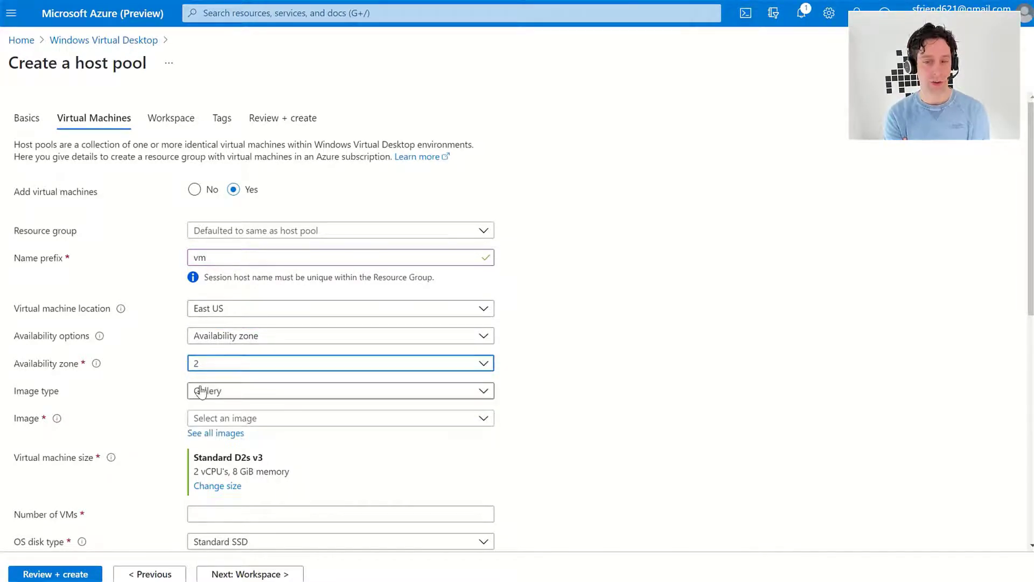
Change the availability option to Availability set
mouse_move(98, 367)
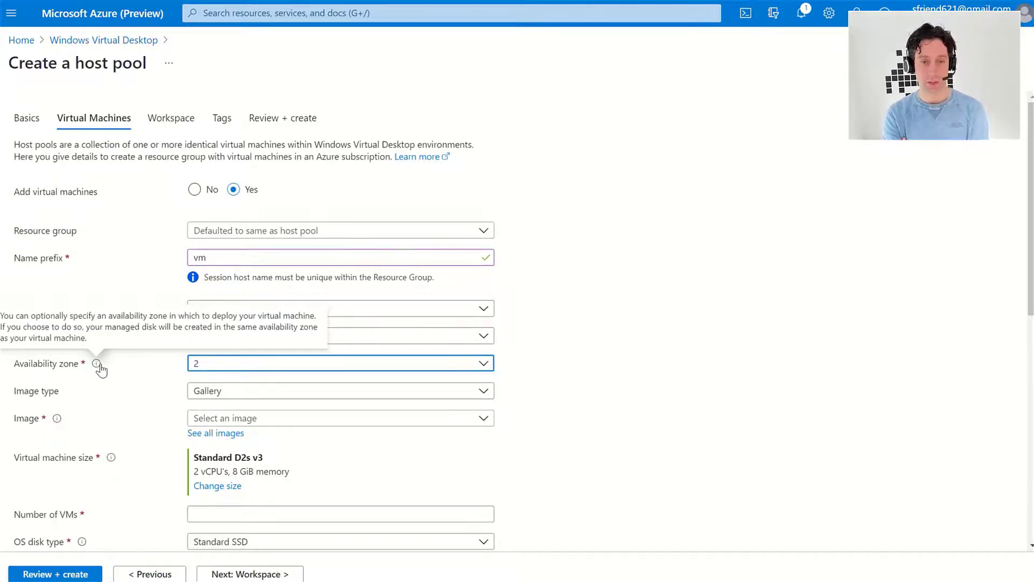
click(266, 336)
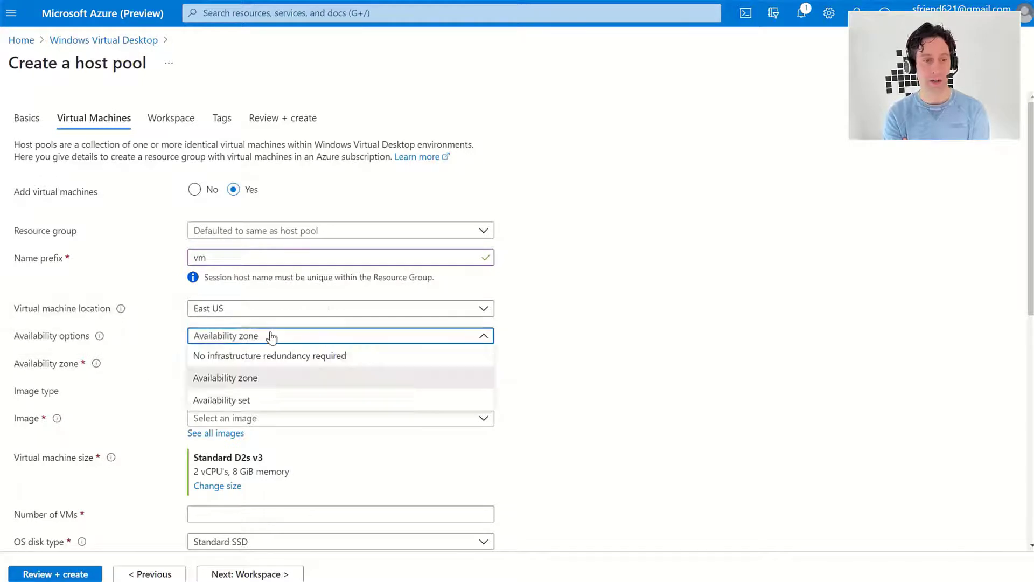
click(258, 392)
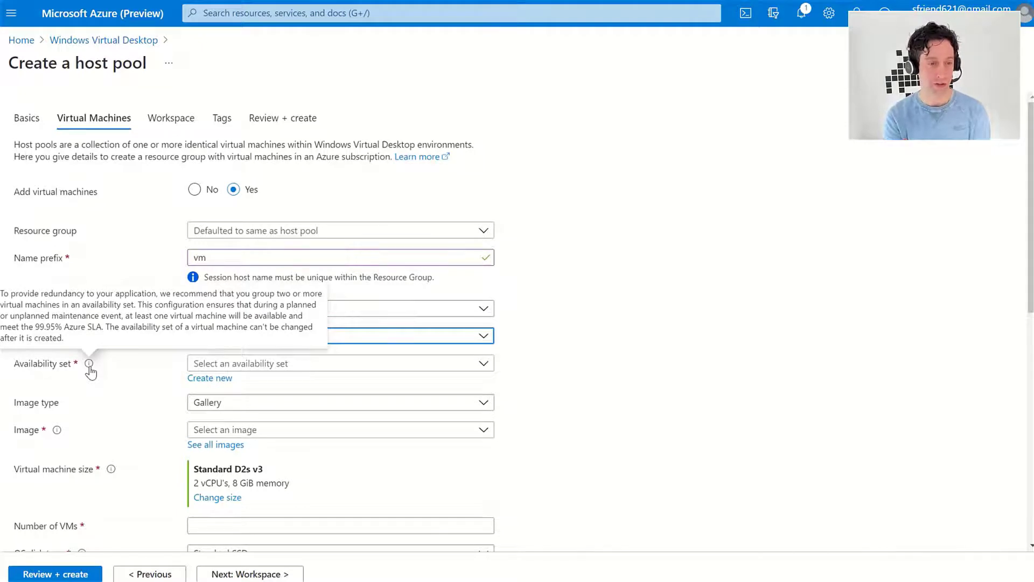
Define a new availability set named AvSet with 2 fault domains and 7 update domains
click(204, 378)
click(730, 128)
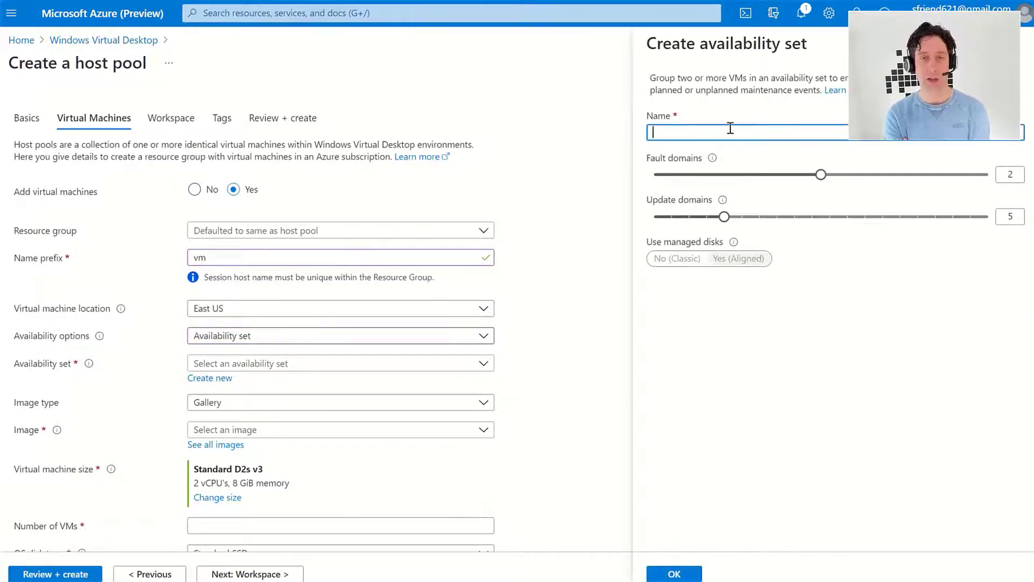
text(AvSet)
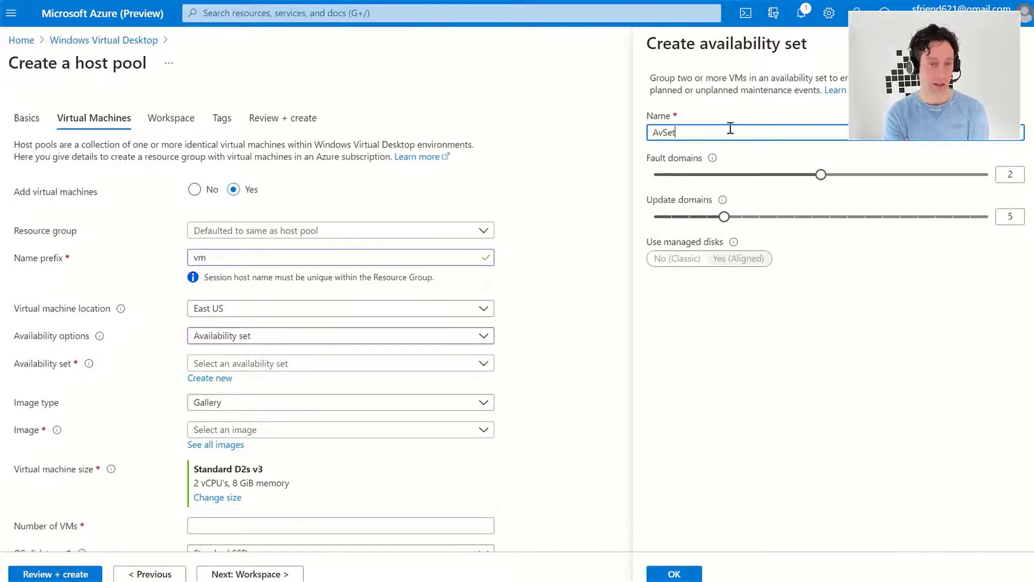
mouse_move(716, 164)
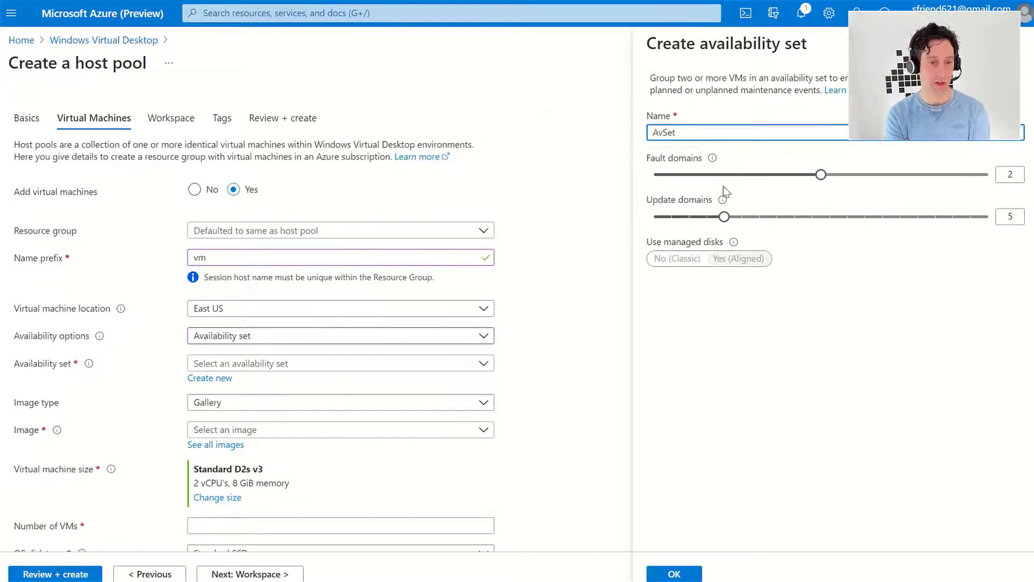
mouse_move(723, 201)
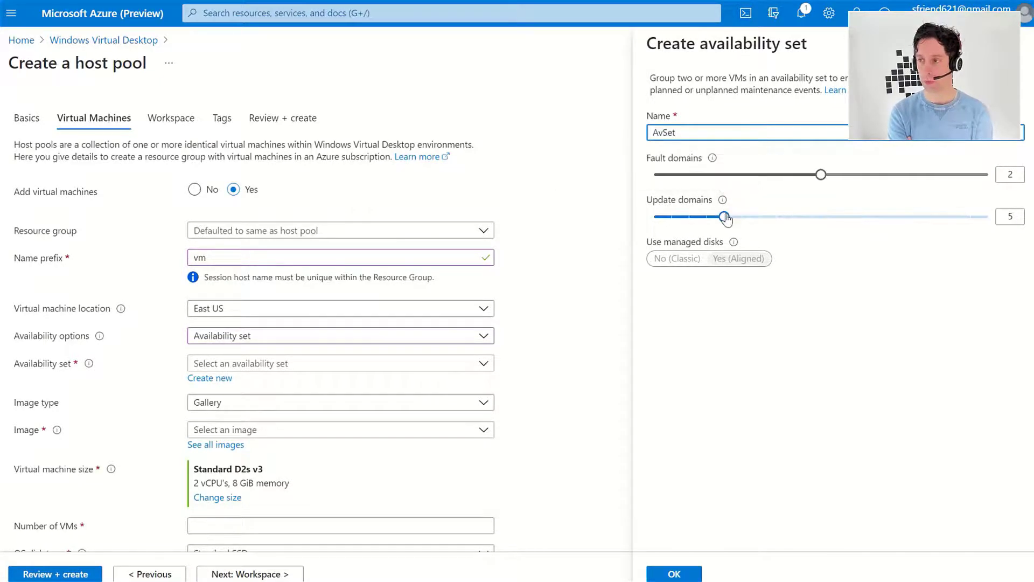
drag(725, 216, 760, 216)
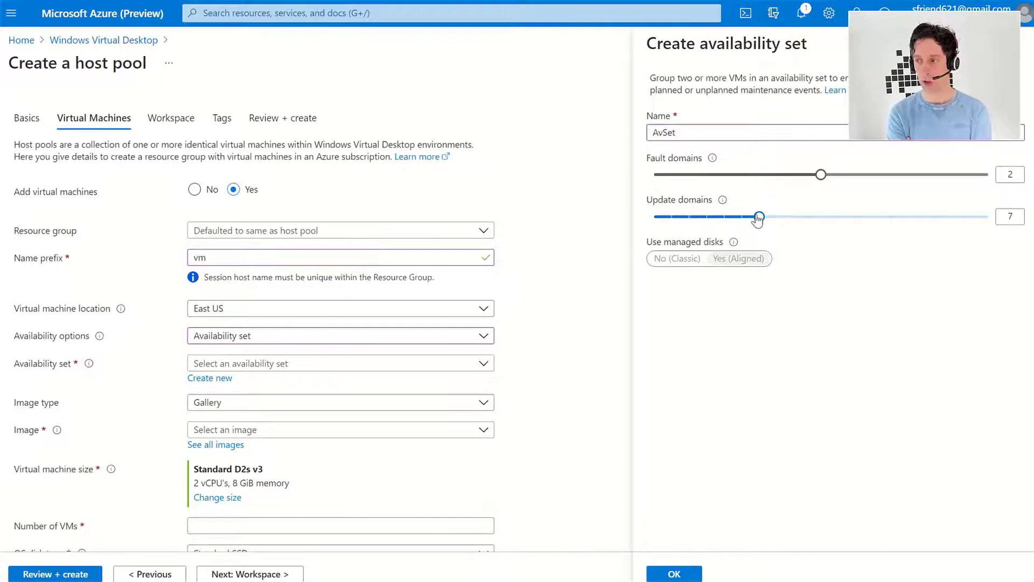
Create AvSet, then set availability options to No infrastructure redundancy required
click(684, 572)
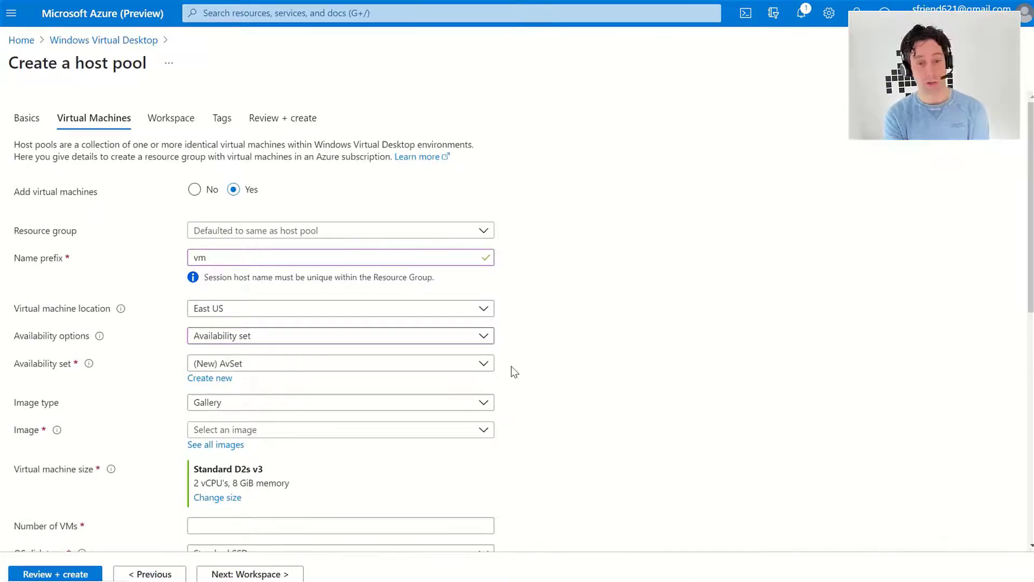
click(432, 344)
click(409, 359)
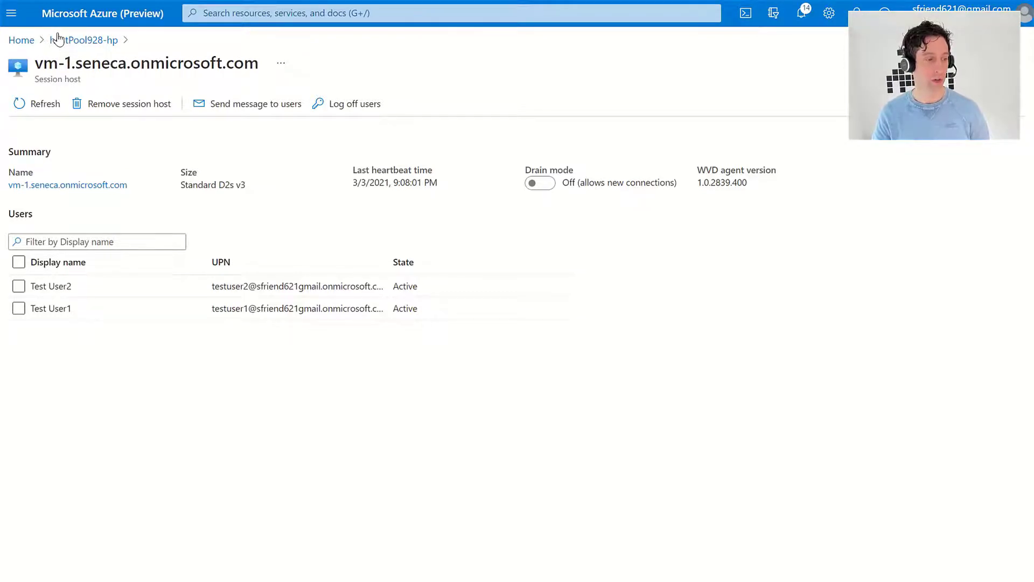
Send Test User1 a message with title and body 'Message', then dismiss it in their session
click(19, 309)
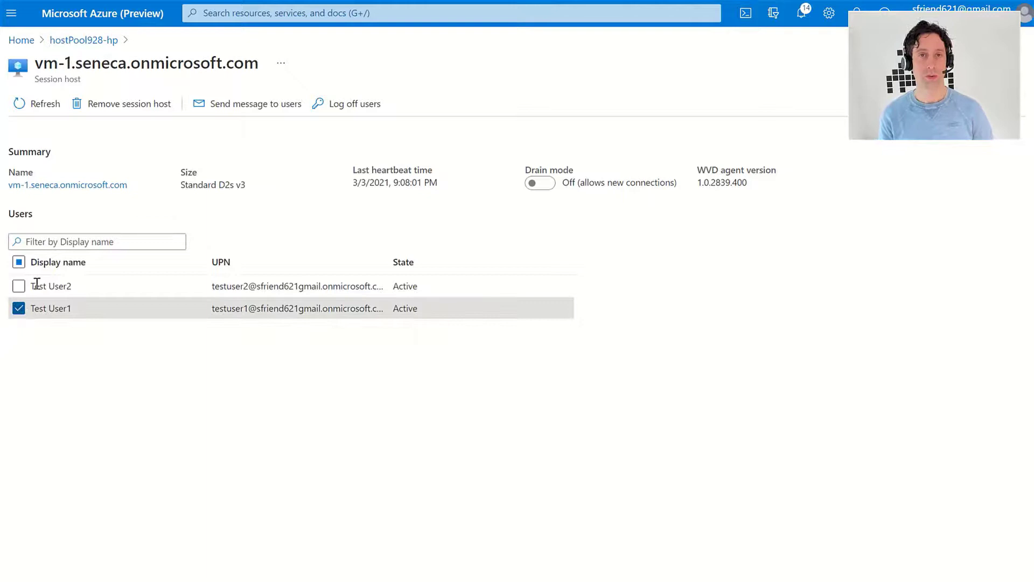
click(221, 104)
text(Message)
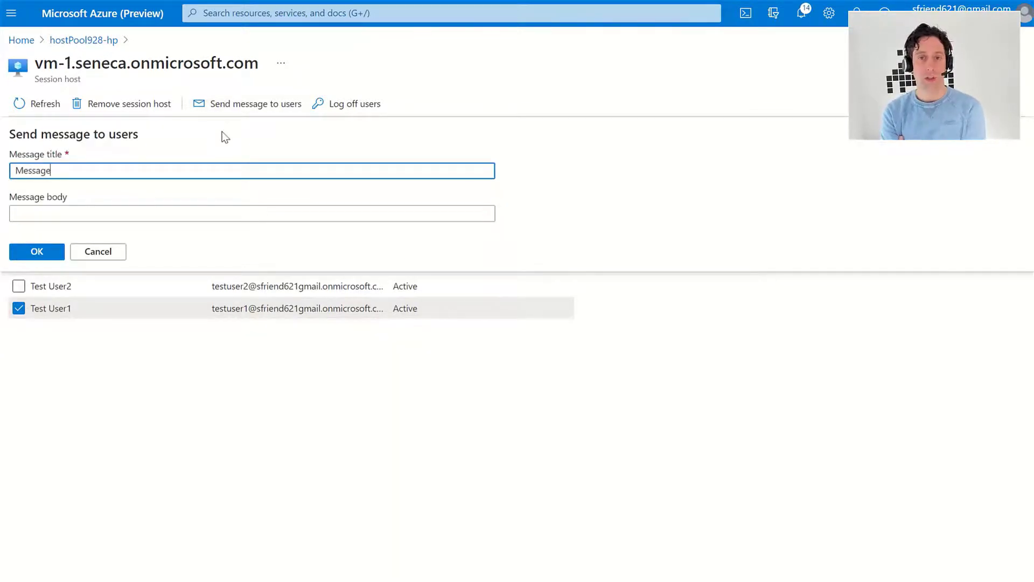
key(Tab)
text(Message)
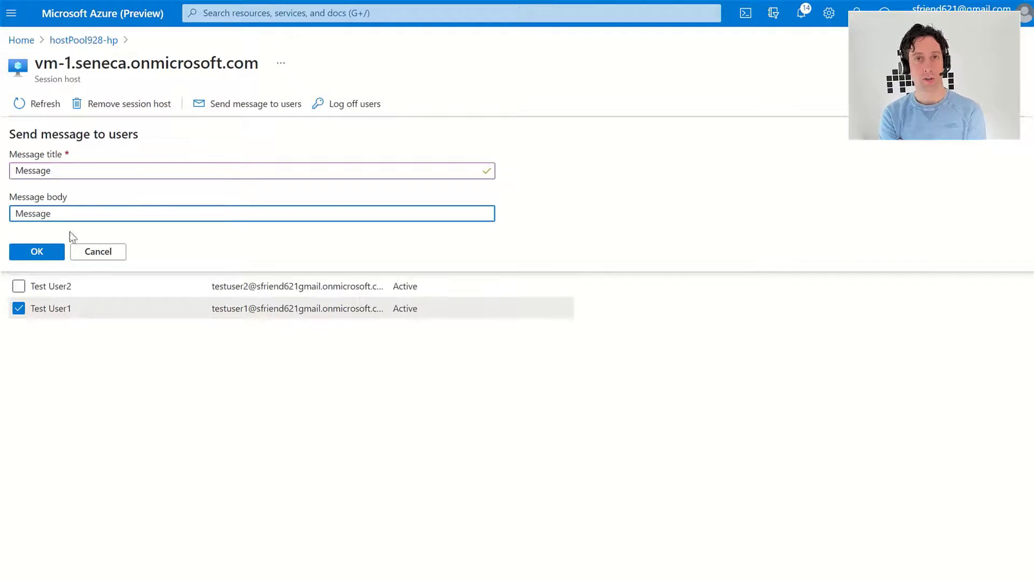
click(39, 251)
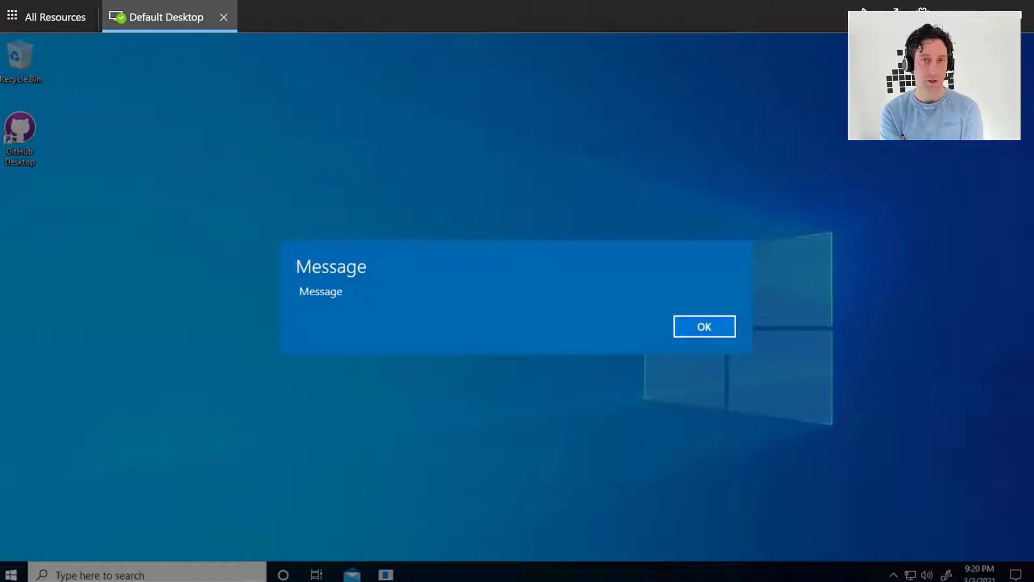
click(696, 319)
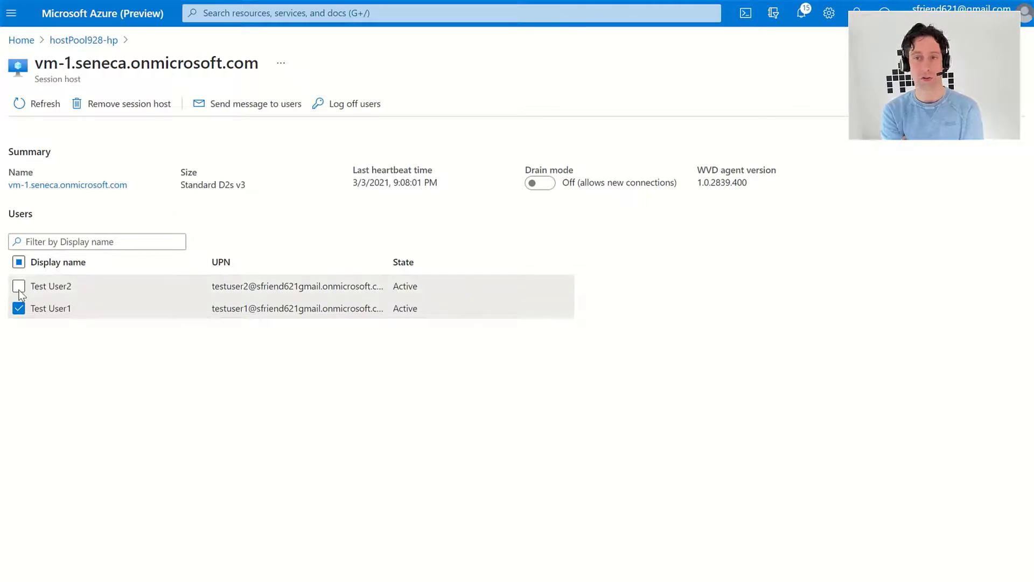
Send 'MEssage' as title and body to Test User1 and Test User2, dismissing it in both sessions
click(19, 291)
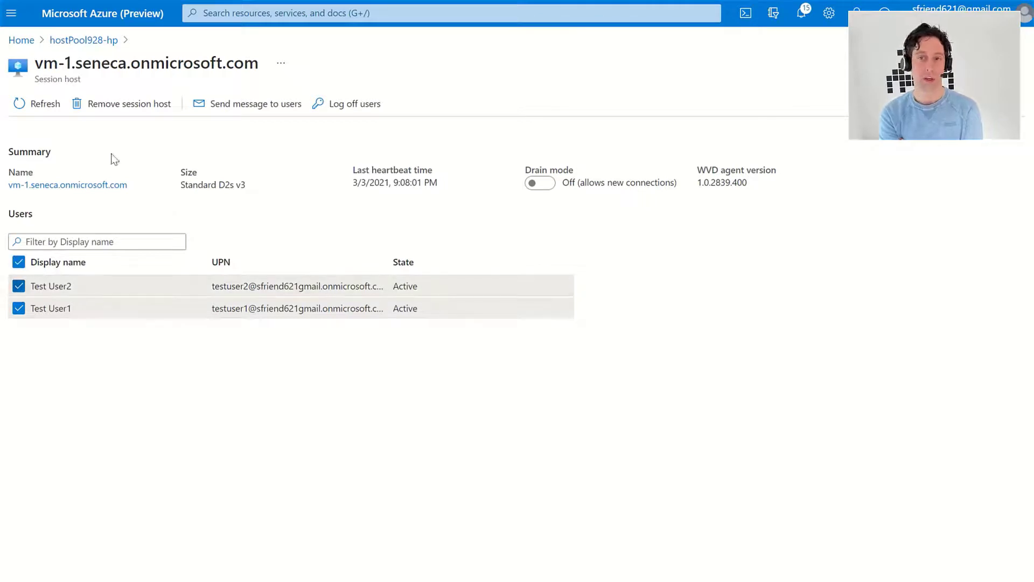
click(217, 111)
text(MEssage)
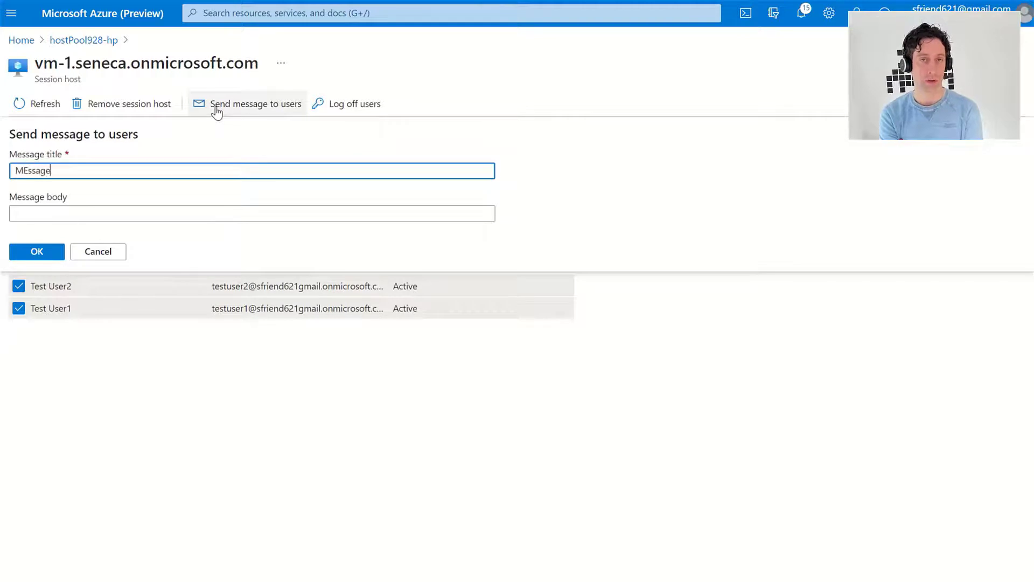
key(Tab)
text(MEssage)
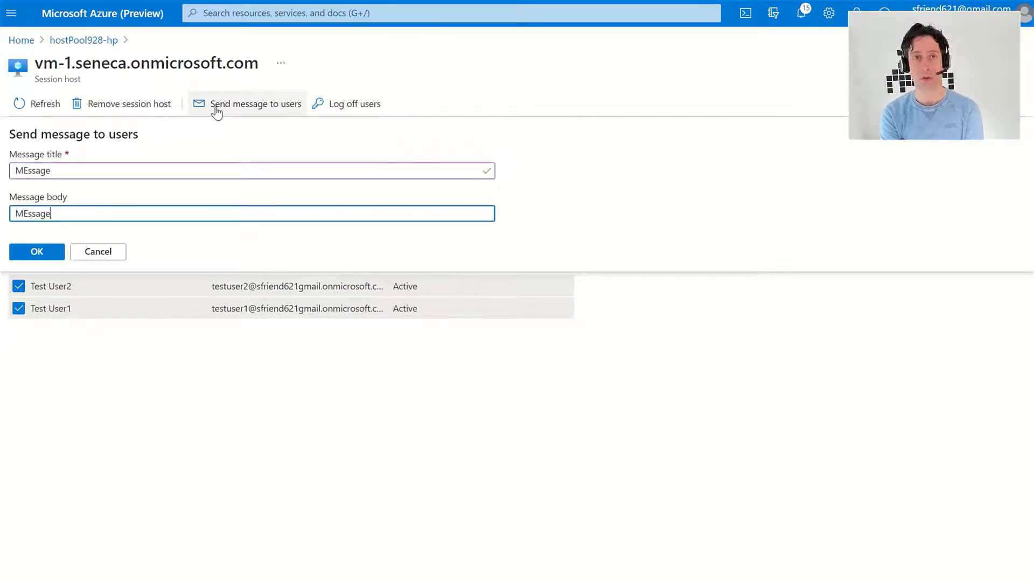
click(37, 252)
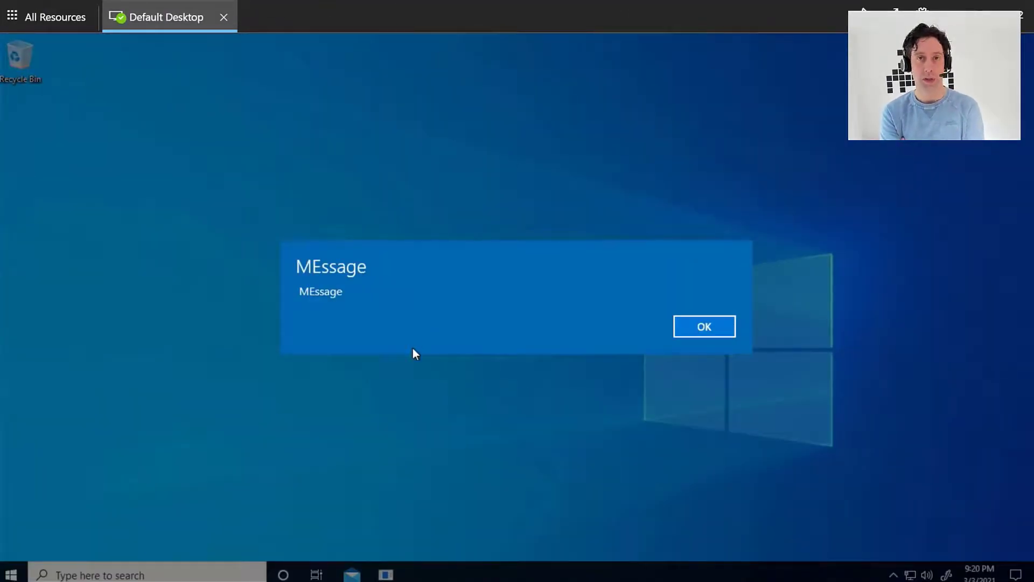
click(686, 326)
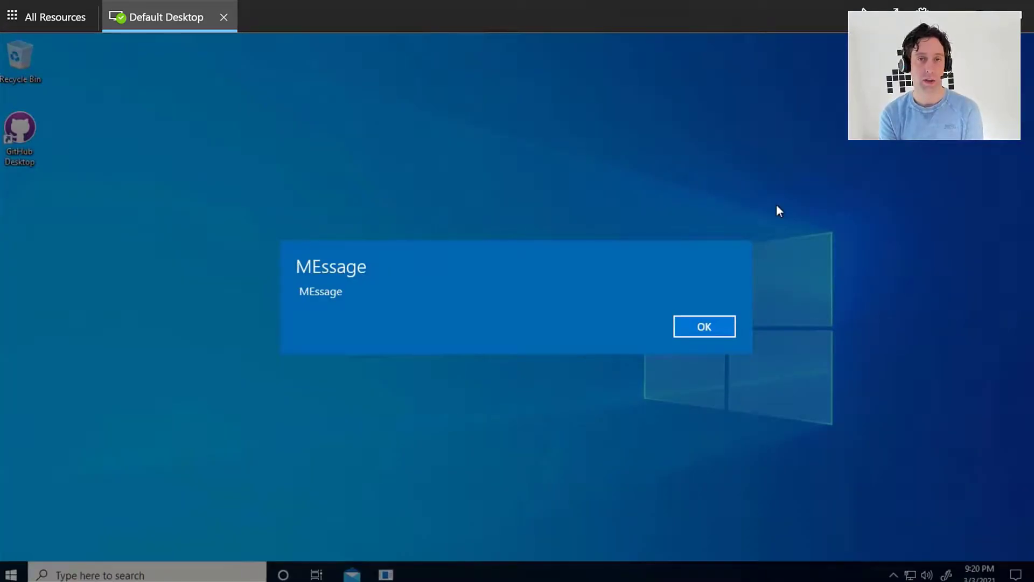
click(717, 327)
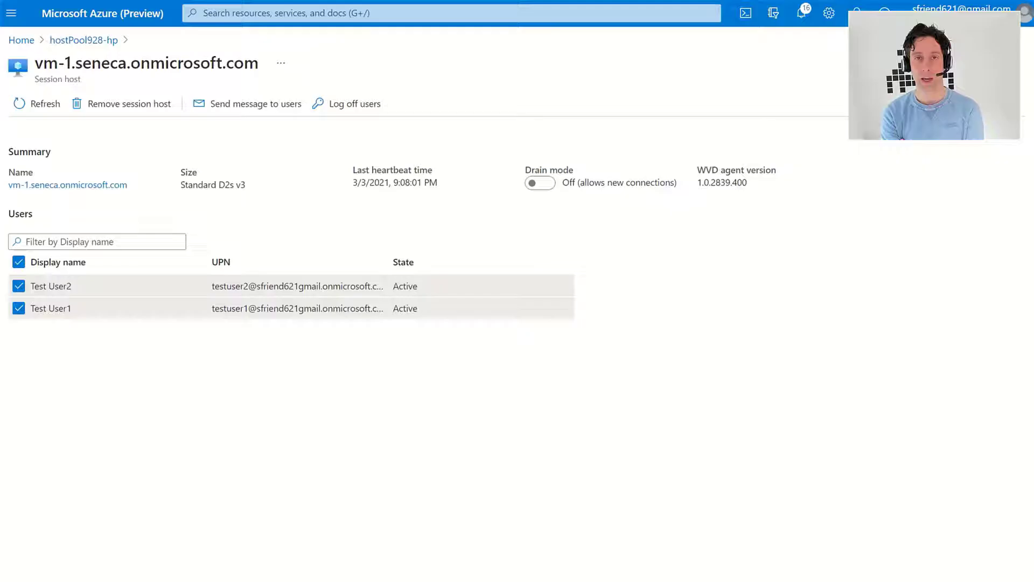
Log Test User1 off vm-1 and refresh the user list, leaving only Test User2
click(21, 286)
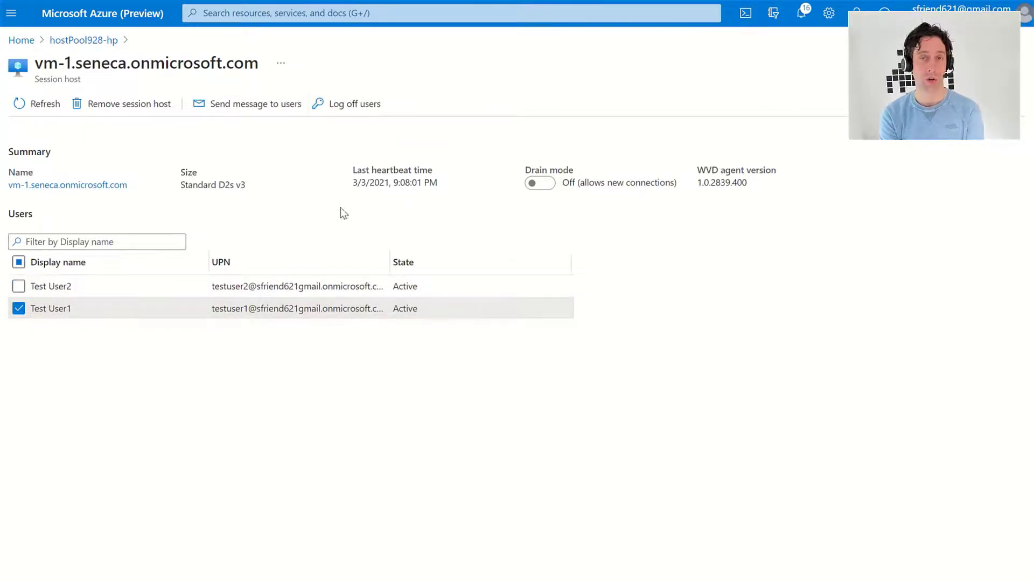
click(345, 103)
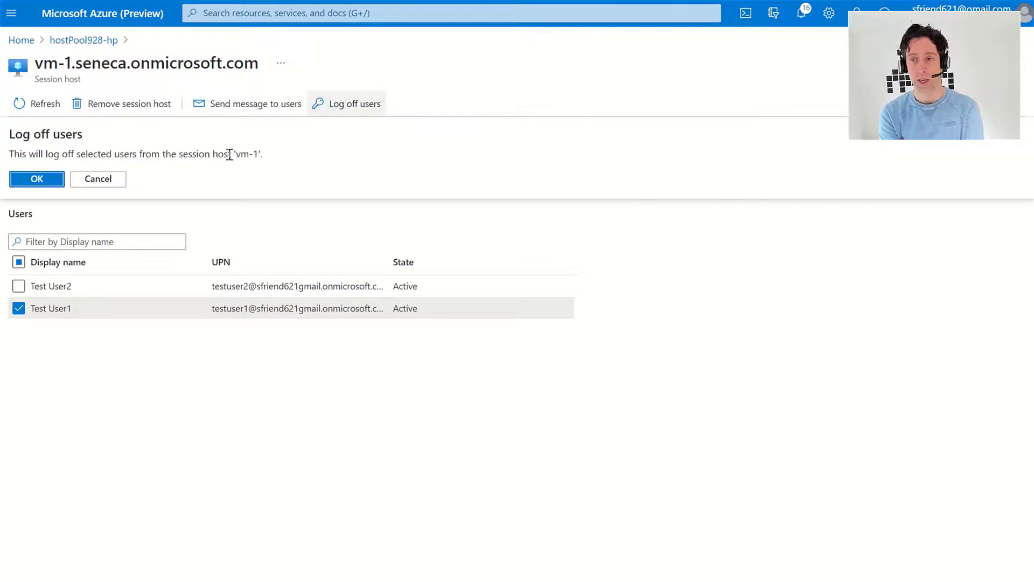
click(24, 180)
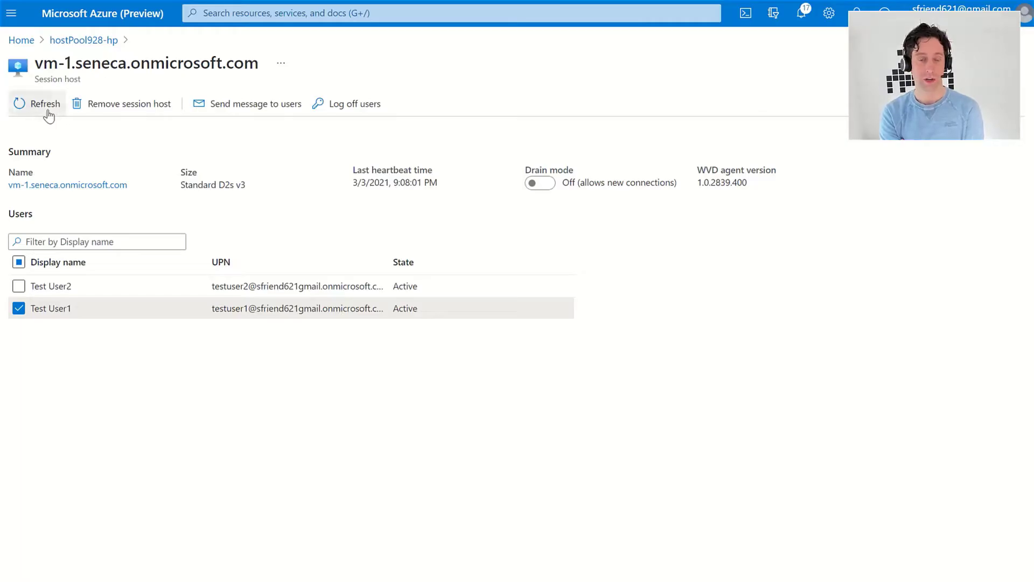
click(47, 107)
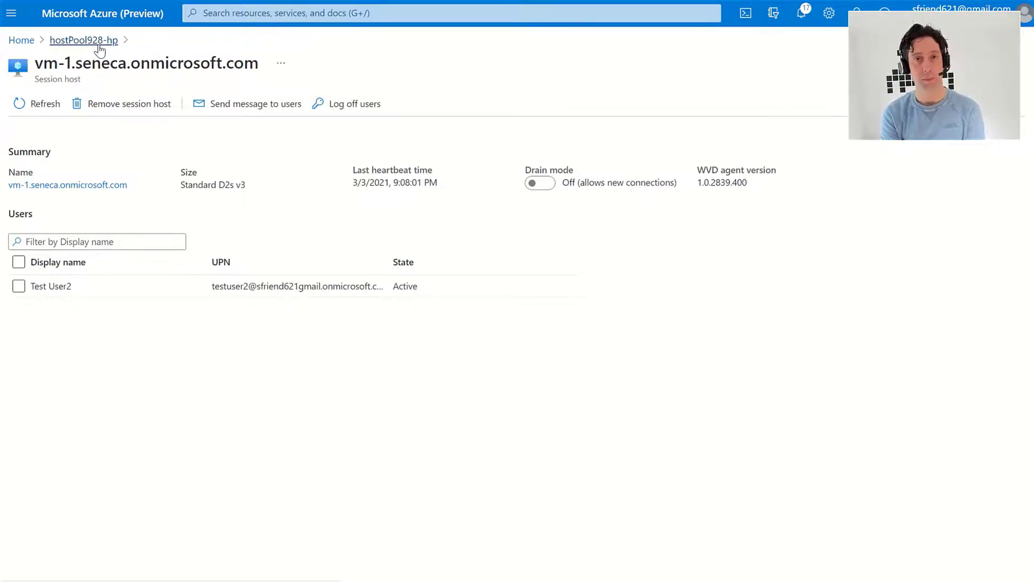
Back in hostPool928-hp's session hosts, turn drain mode on for both vm-0 and vm-1
click(100, 49)
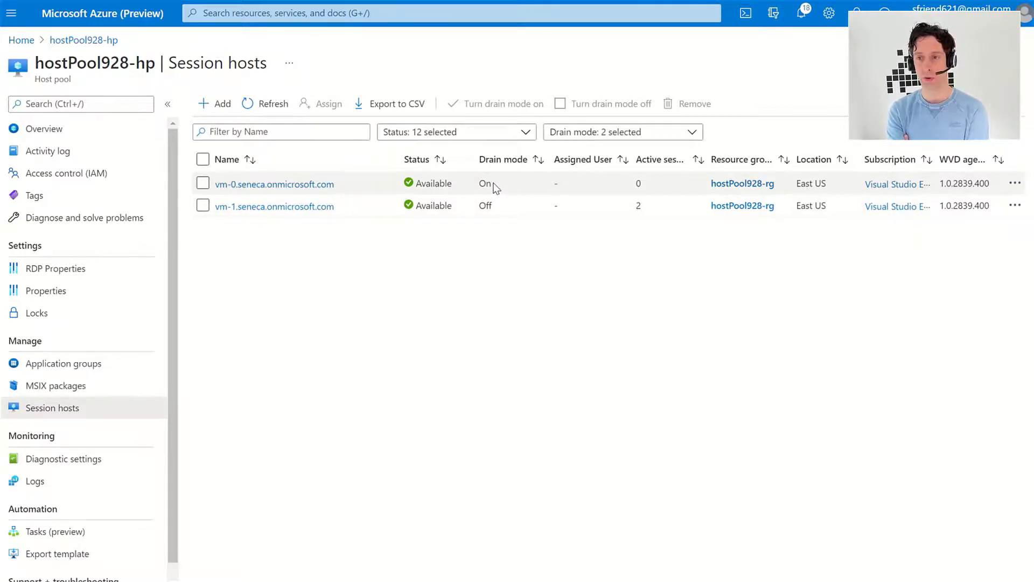
click(202, 161)
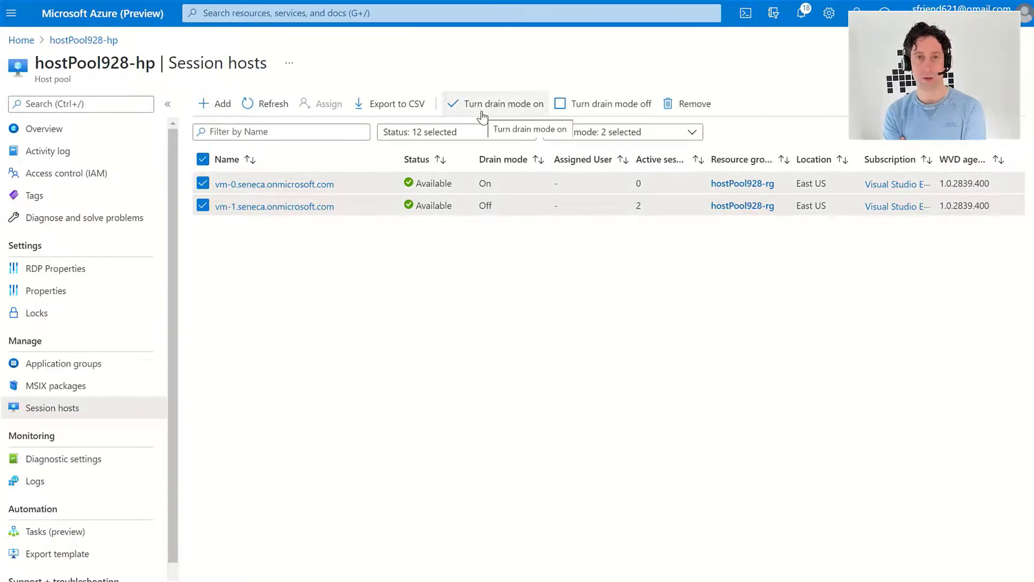
click(482, 112)
click(236, 182)
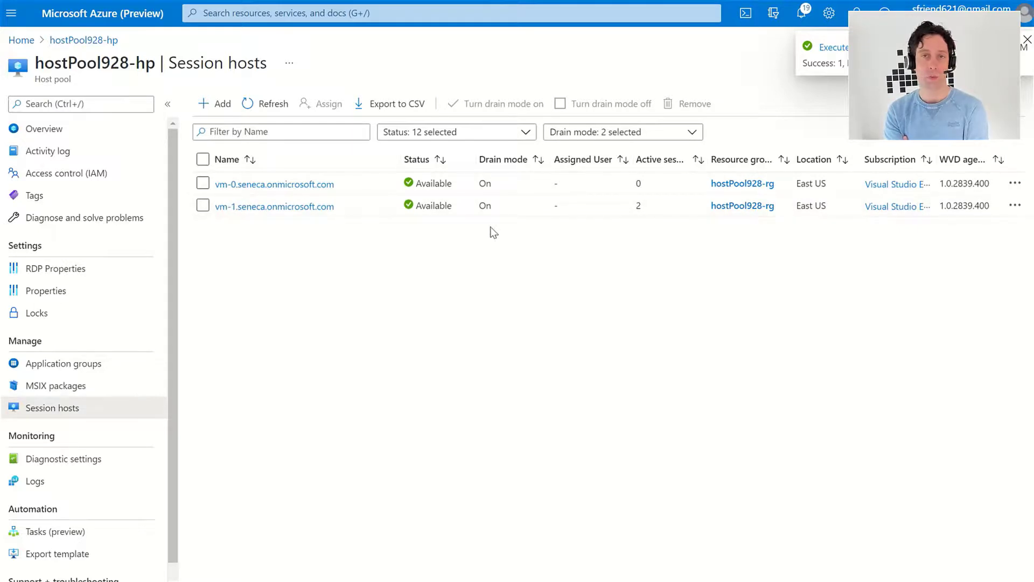
Log Test User1 off vm-1 again, then return to hostPool928-hp's session hosts and refresh
click(300, 213)
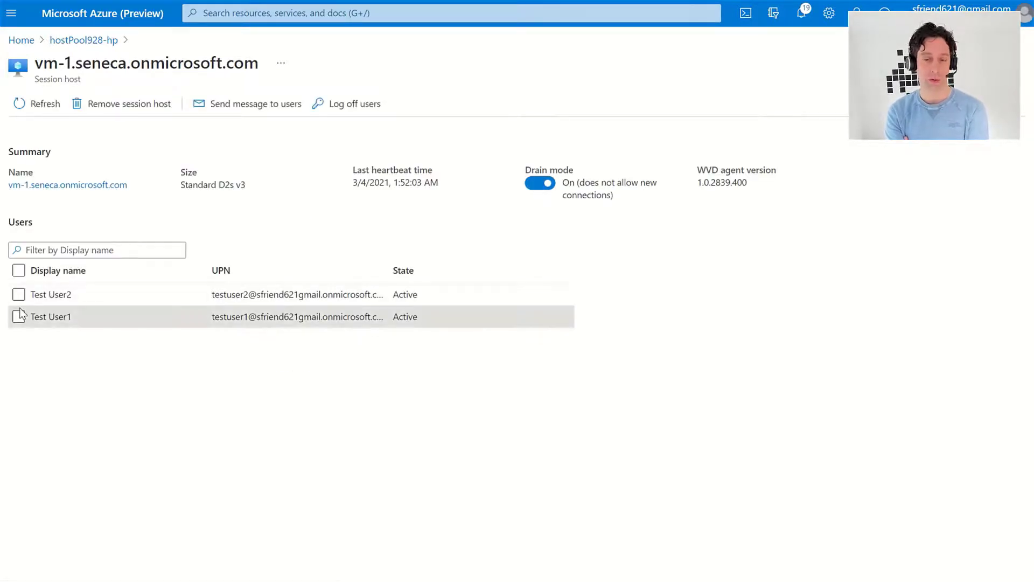
click(19, 316)
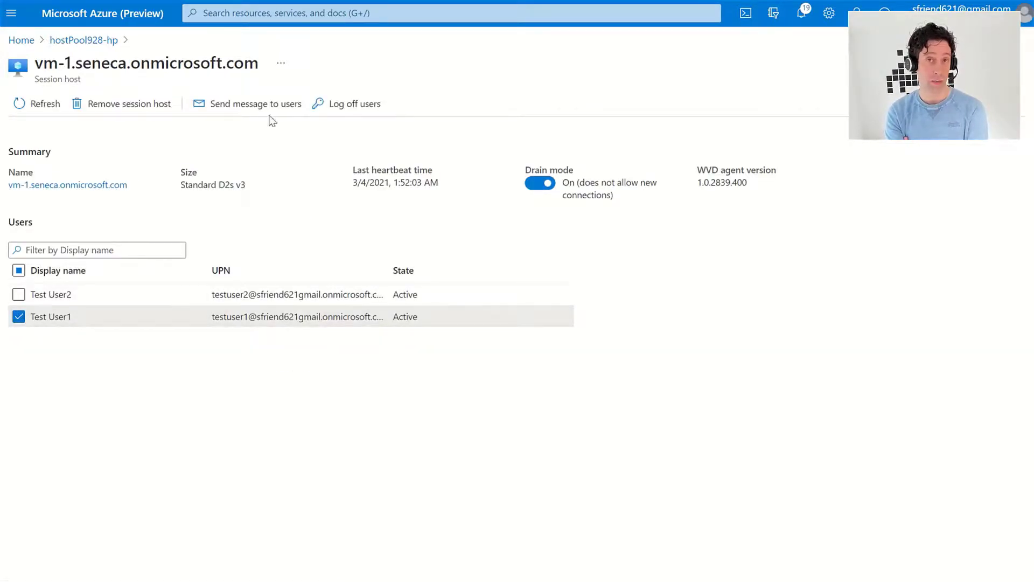
click(336, 108)
click(27, 182)
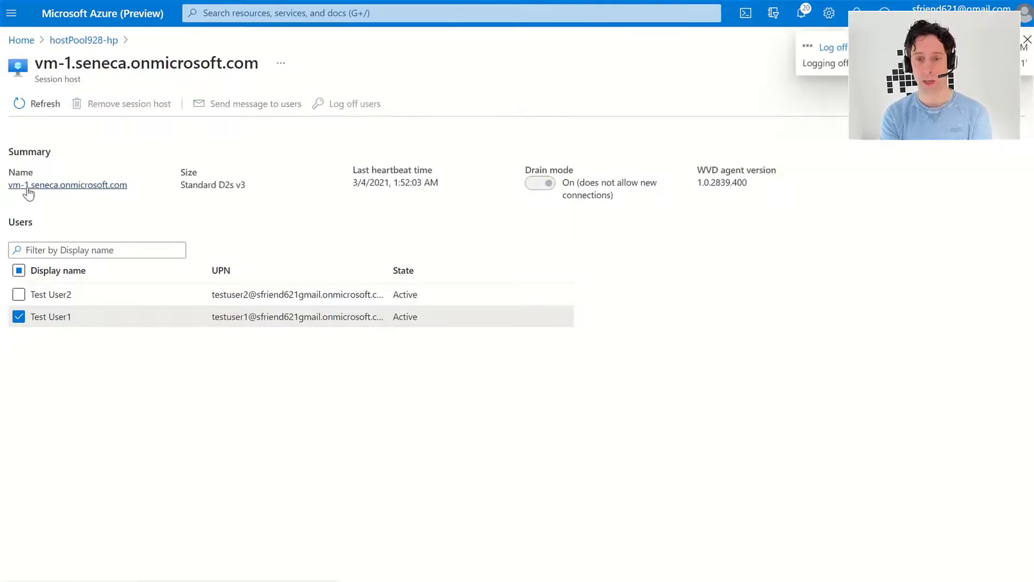
click(83, 41)
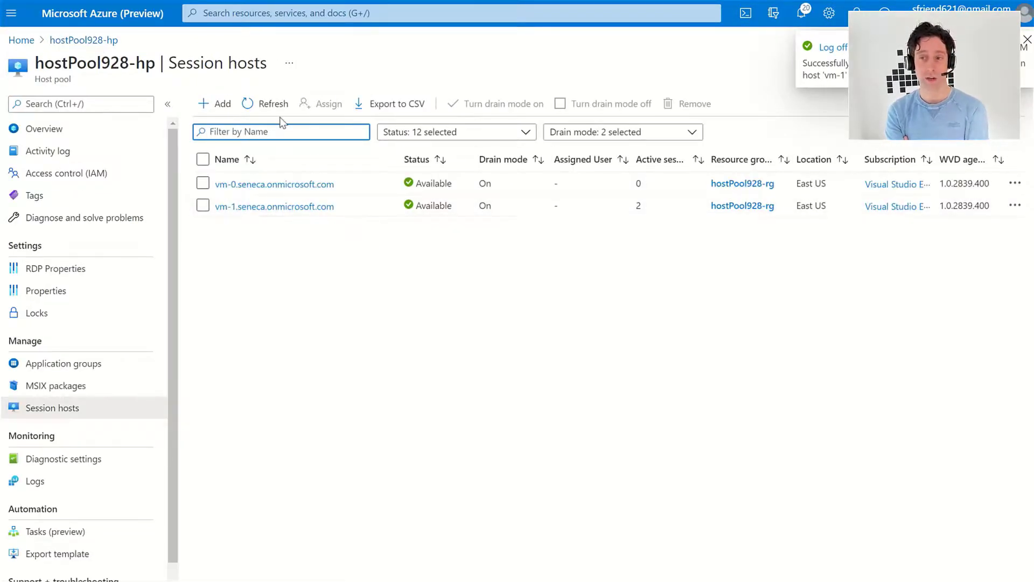
click(277, 113)
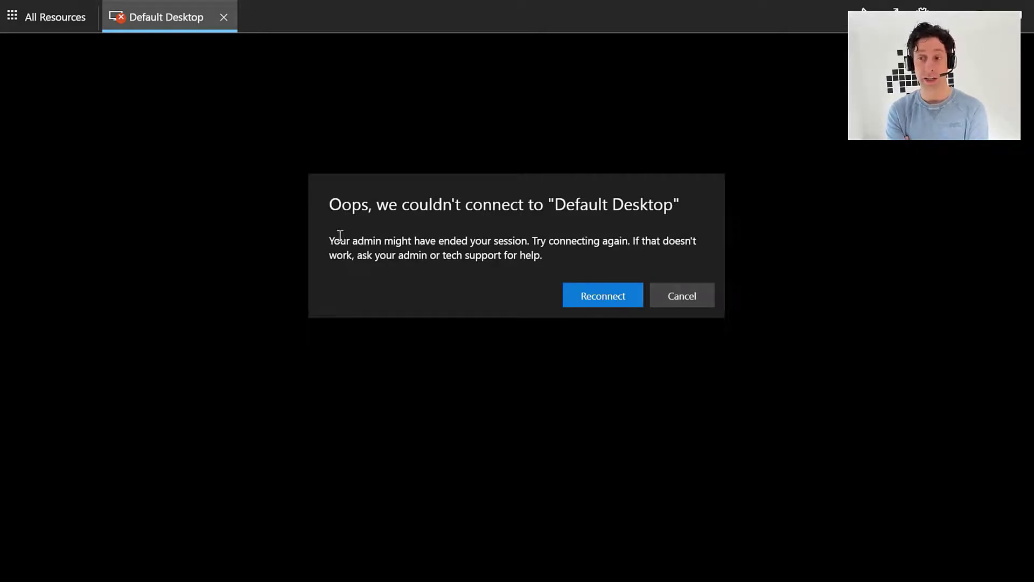
Highlight the 'Your admin might have ended your session' notice and reconnect to Default Desktop
drag(330, 240, 535, 241)
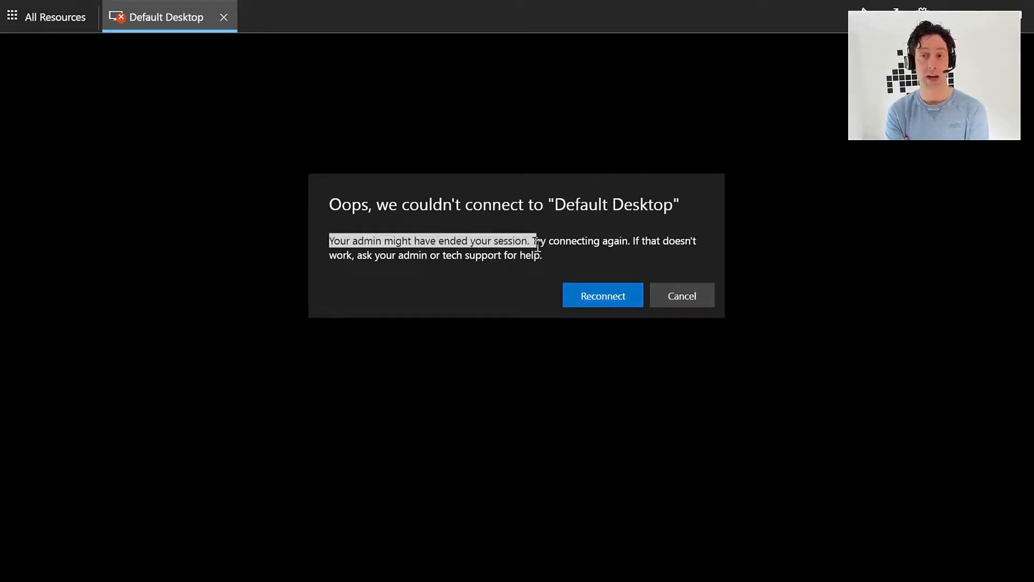
click(587, 296)
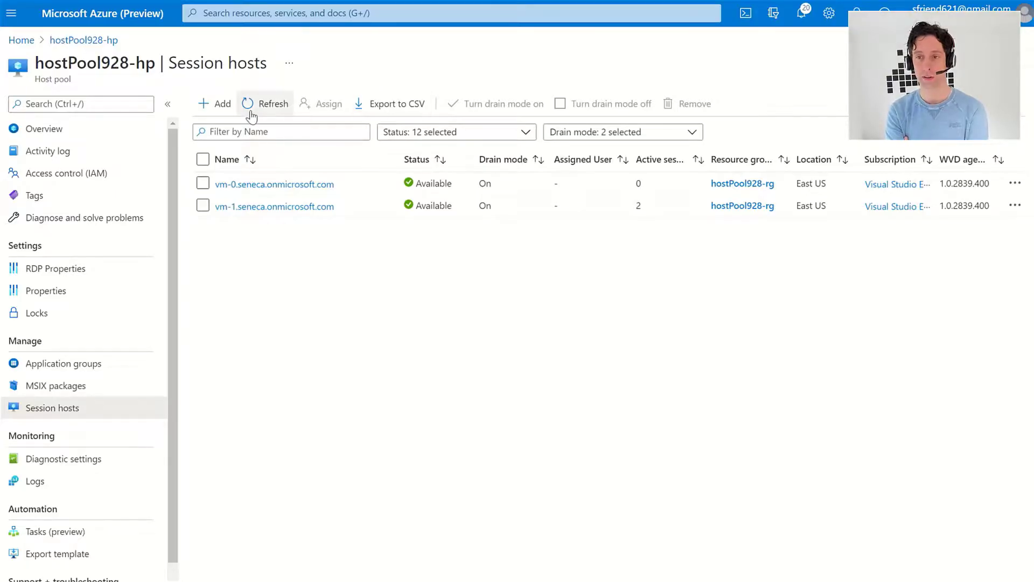
Refresh the session hosts list, then open and close vm-0's actions menu
click(251, 103)
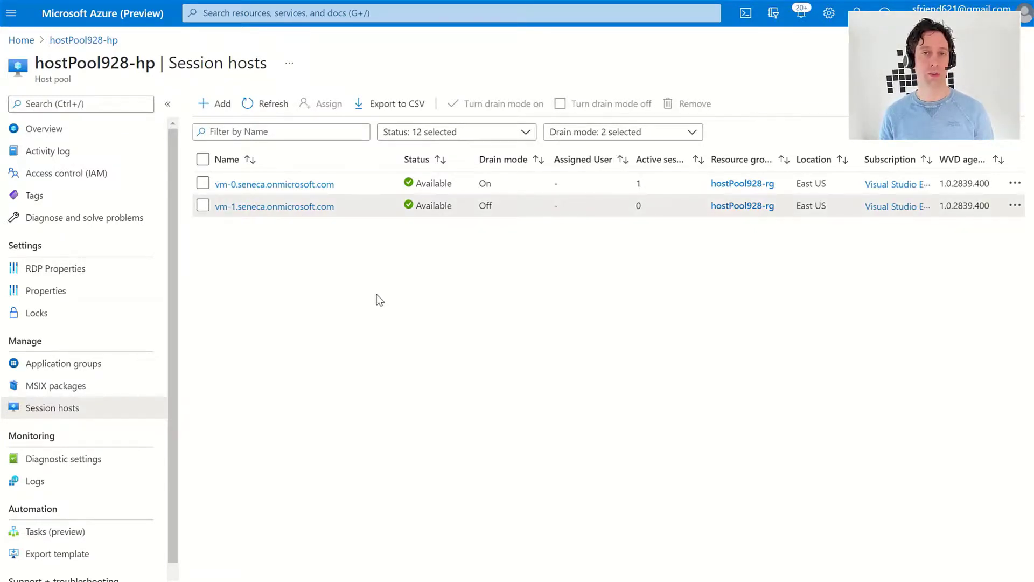
click(1015, 183)
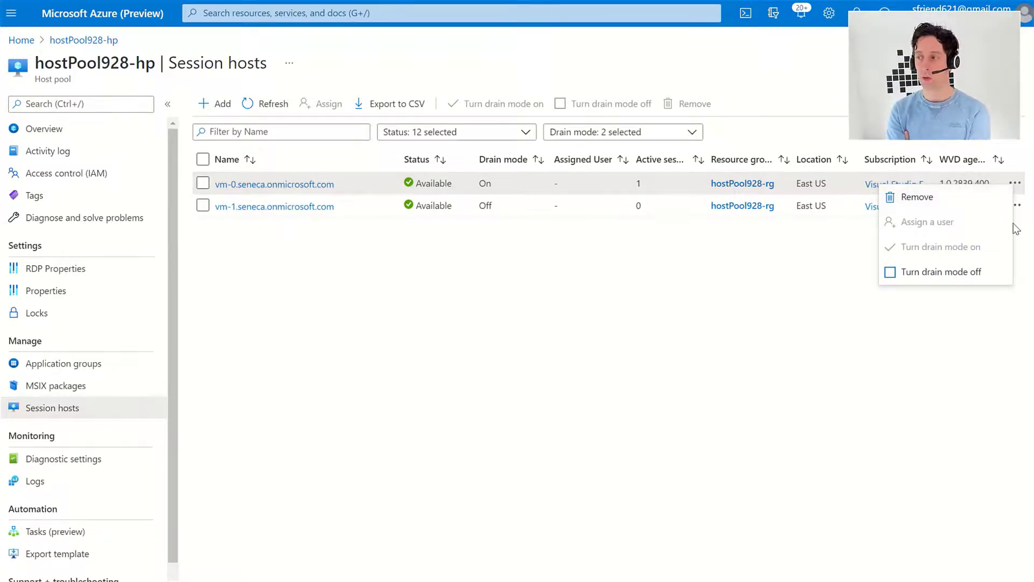
click(1022, 242)
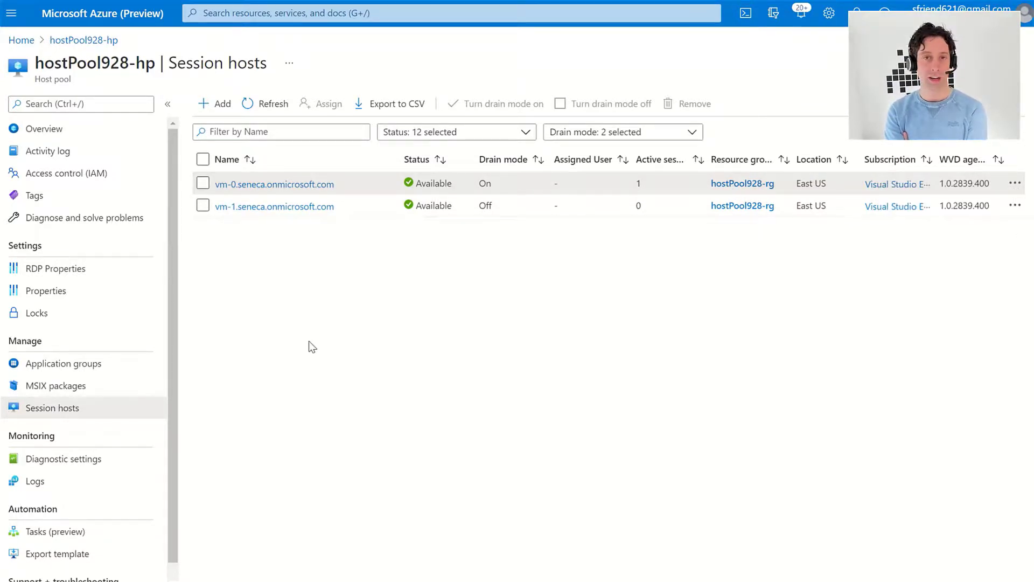
Select vm-0 and vm-1 together and remove both from hostPool928-hp
click(203, 159)
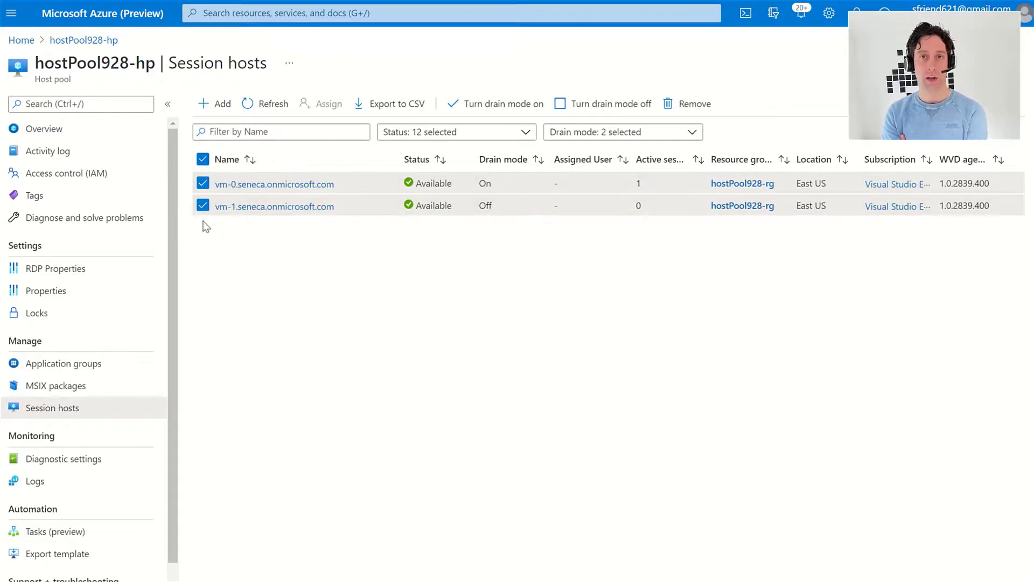
click(677, 105)
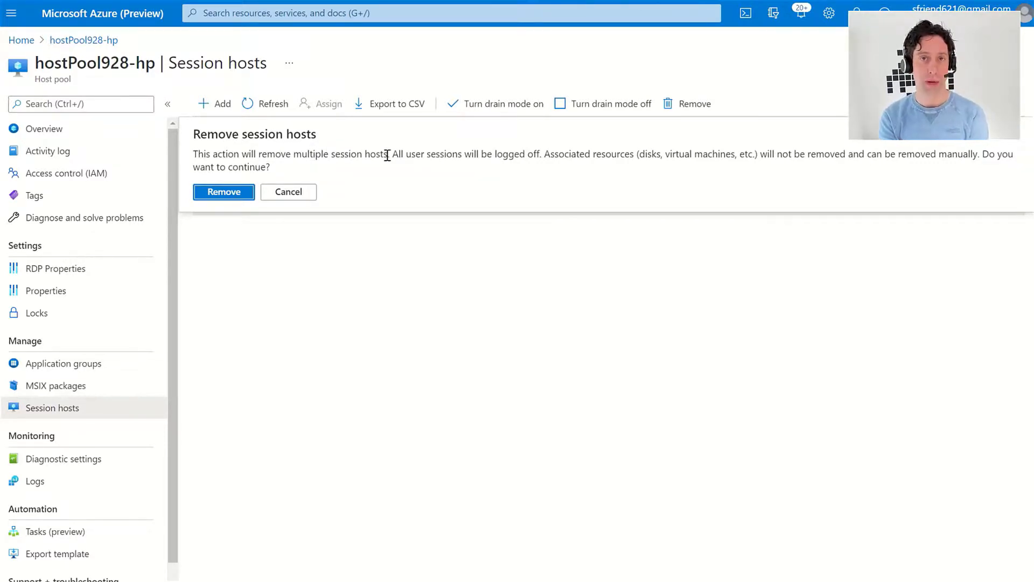
click(228, 191)
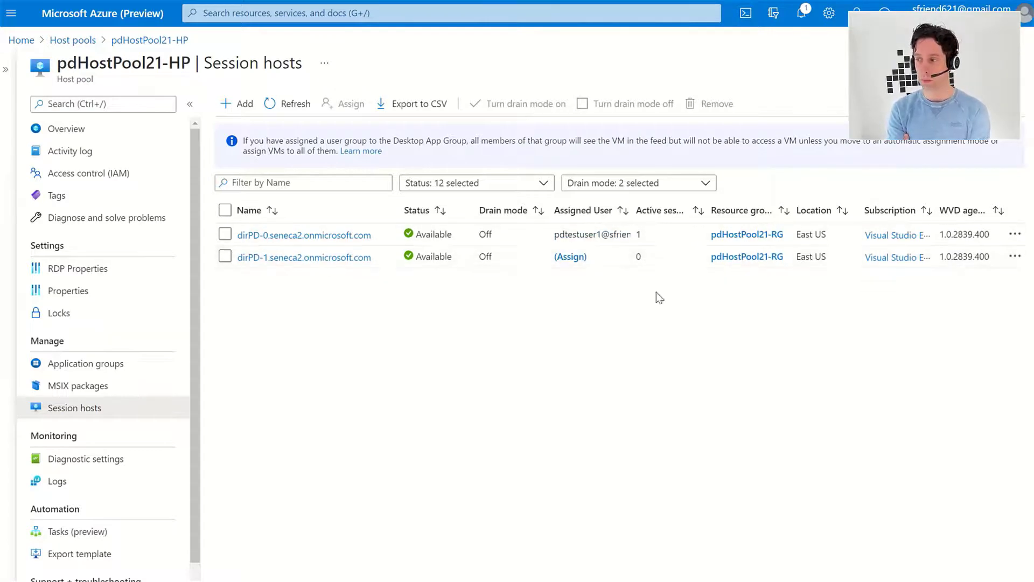
Open dirPD-0's details and highlight its WVD agent version, 1.0.2839.400
click(313, 237)
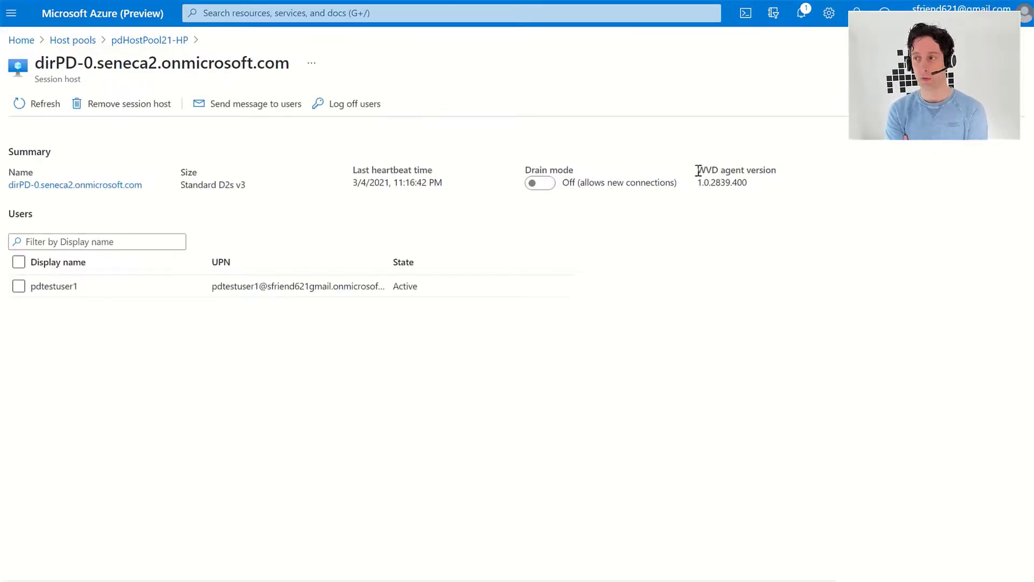
drag(699, 171, 751, 183)
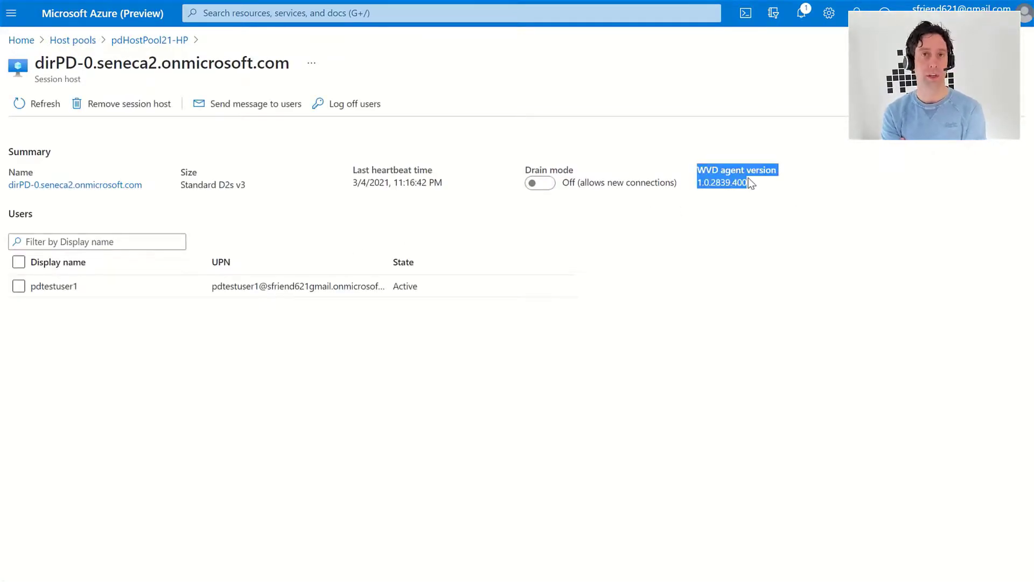
click(756, 183)
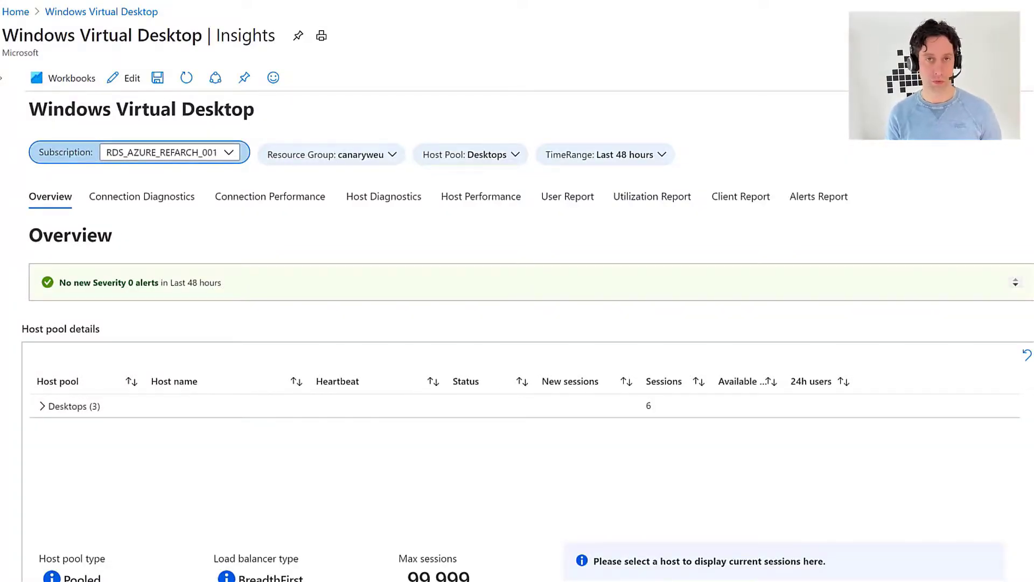
Expand Desktops (3), show EVD-190318-cd5's sessions, and scroll through the diagnostics and Utilization charts
click(43, 407)
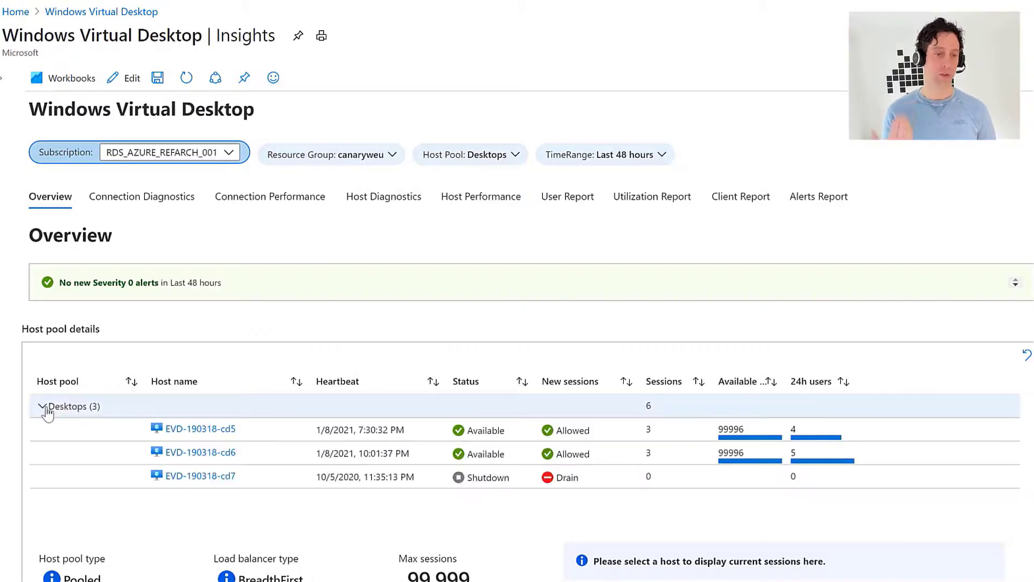
click(251, 429)
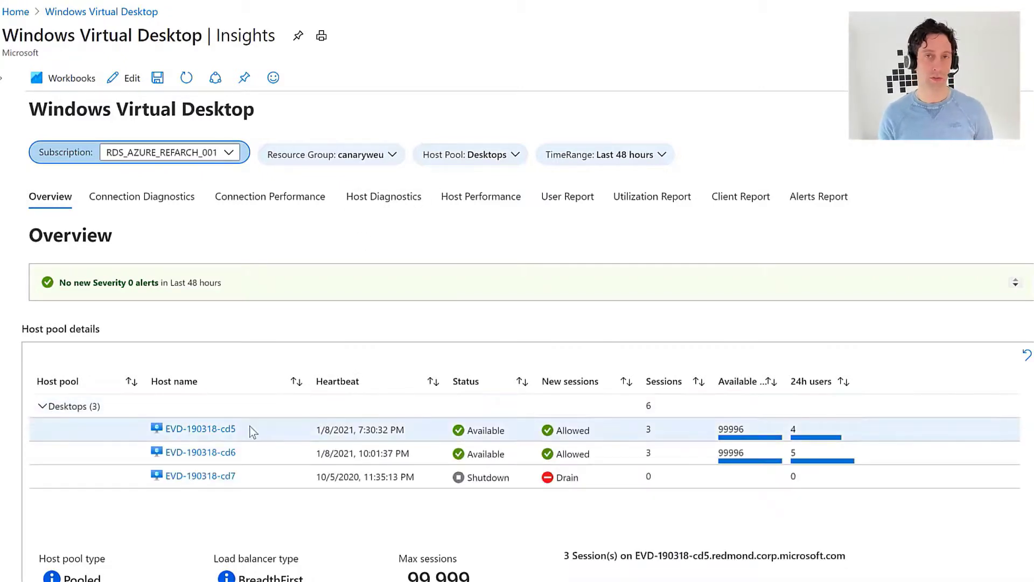
scroll(253, 431, down, 3)
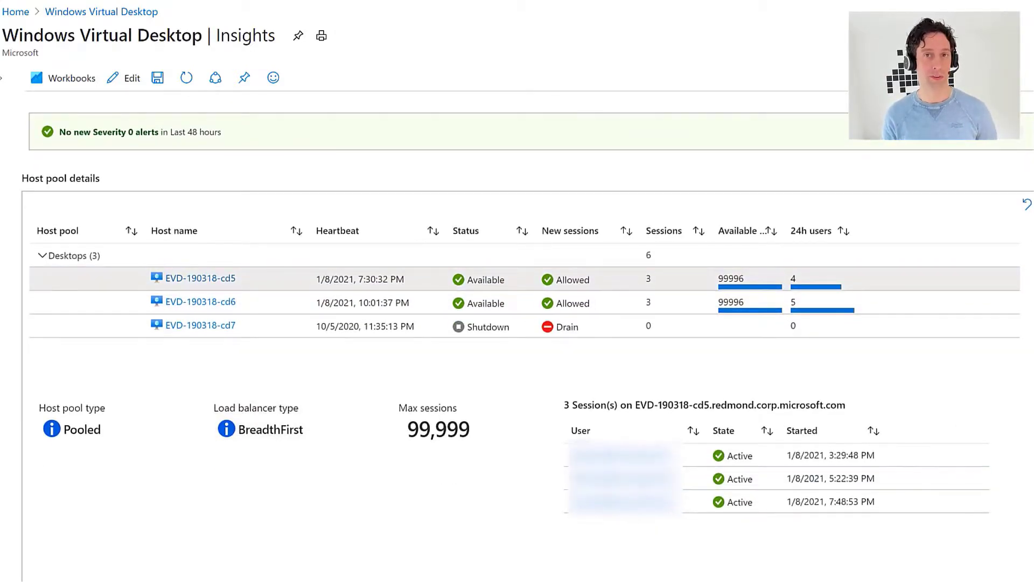
scroll(528, 333, down, 8)
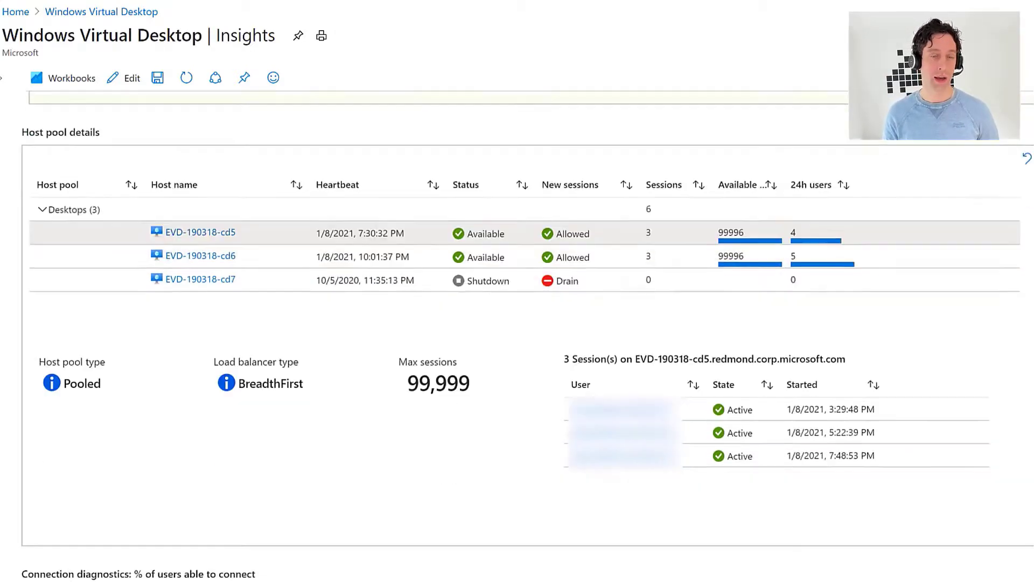
scroll(528, 334, down, 3)
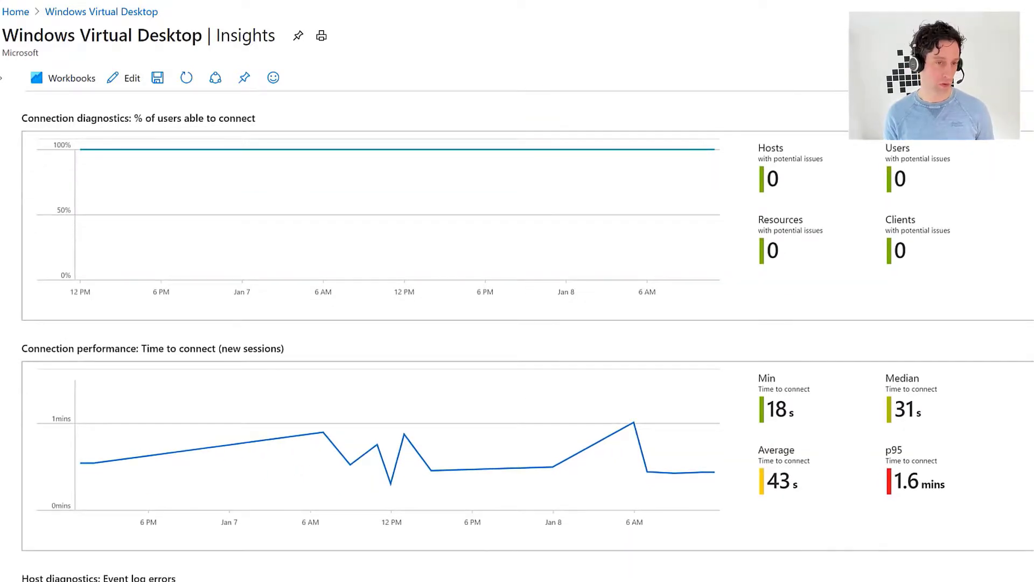
scroll(528, 334, down, 8)
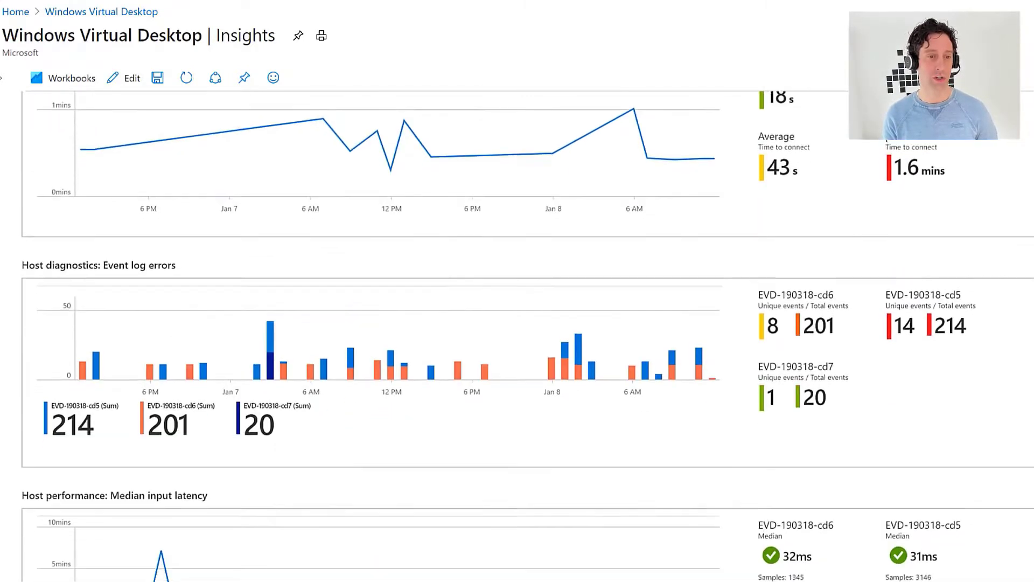
scroll(528, 334, down, 1)
scroll(528, 334, up, 1)
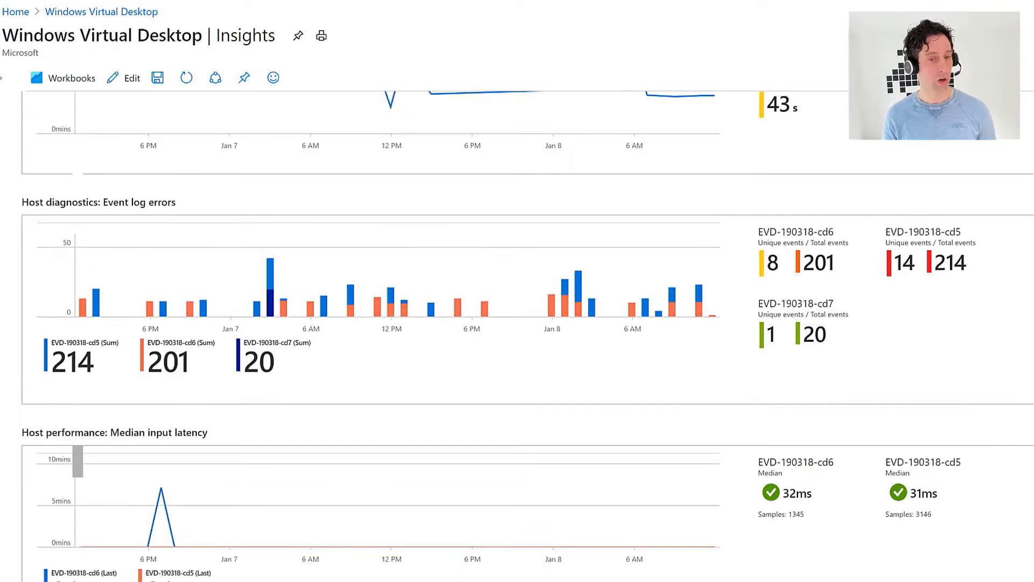
scroll(528, 334, down, 1)
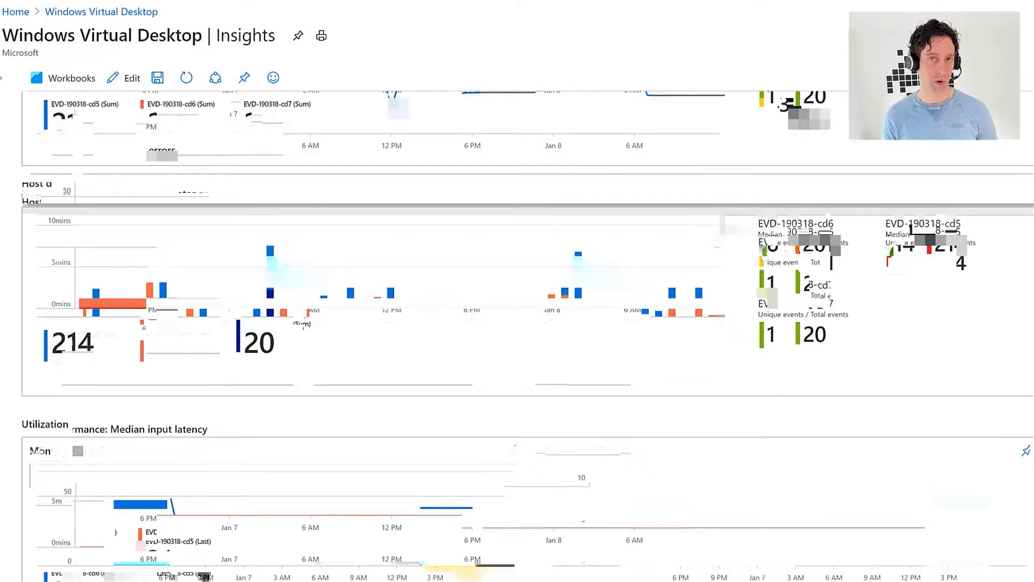
scroll(528, 334, up, 1)
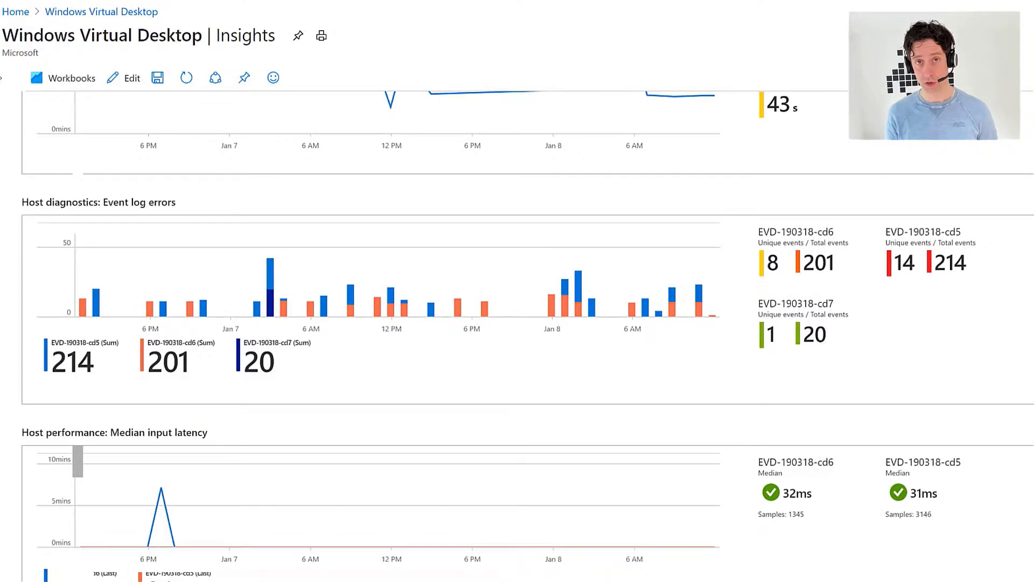
scroll(528, 334, down, 10)
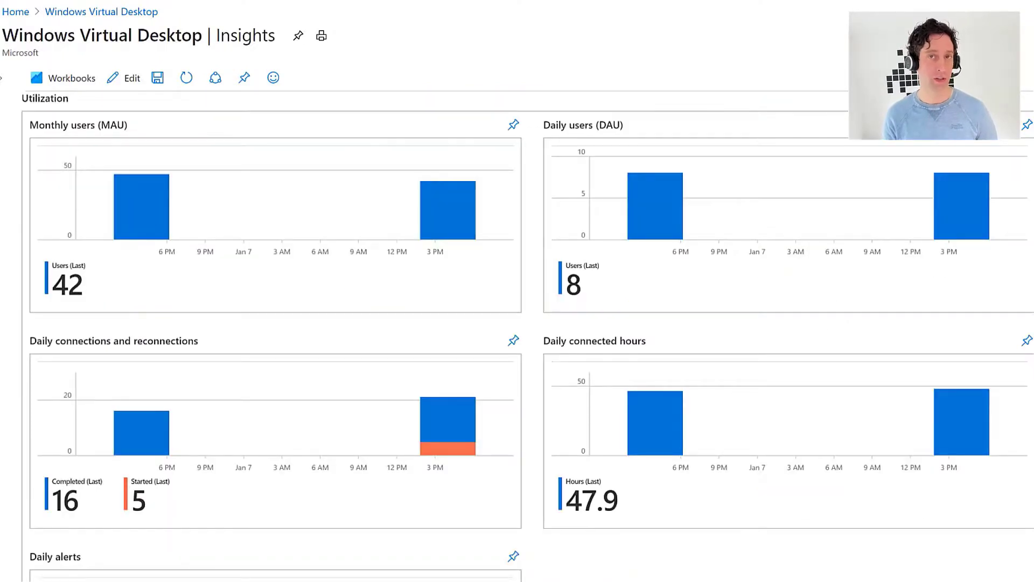
scroll(528, 334, down, 5)
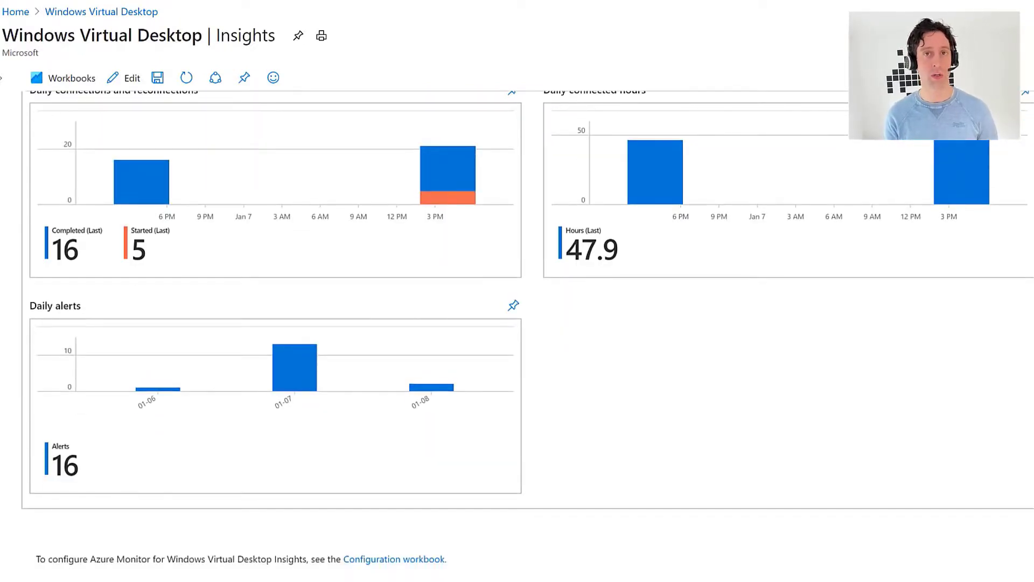